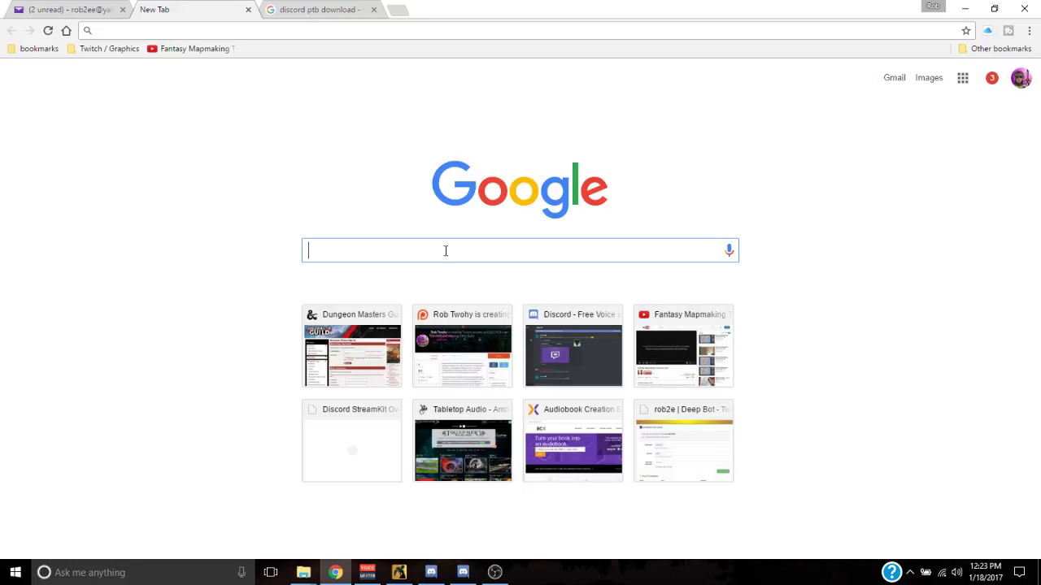
Step: Run a Google search for 'vb-audio'
text(dio)
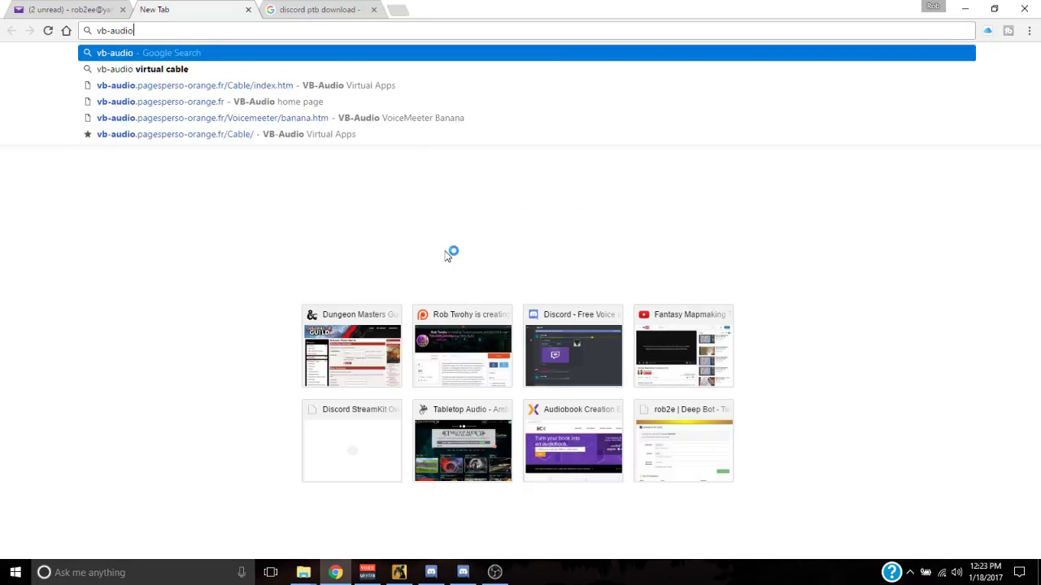
key(Return)
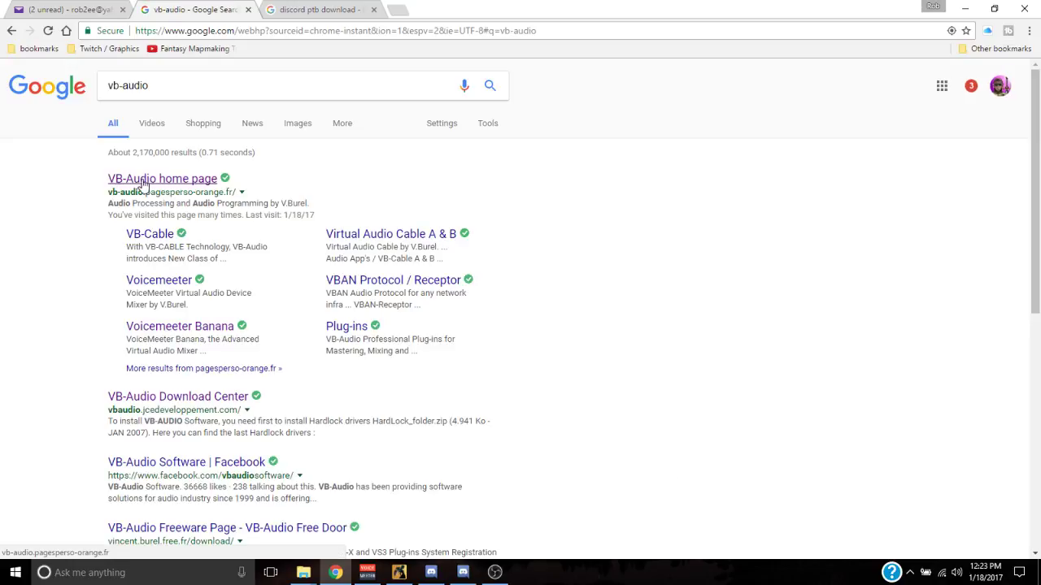
Step: Go to VB-Audio's VB-CABLE page and scroll to the Get Additional Cables EURO/USD donate options
click(174, 181)
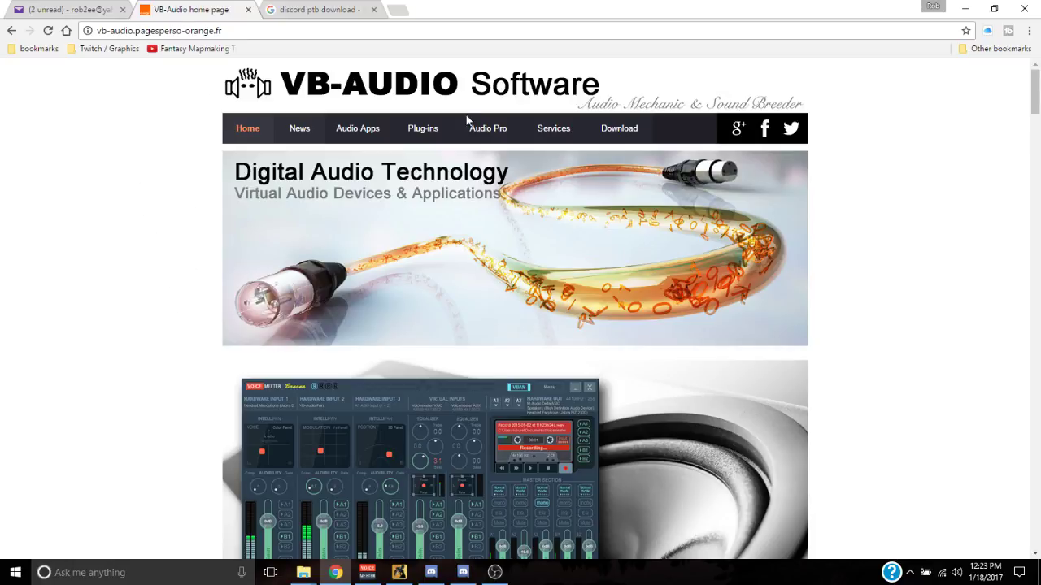
click(355, 130)
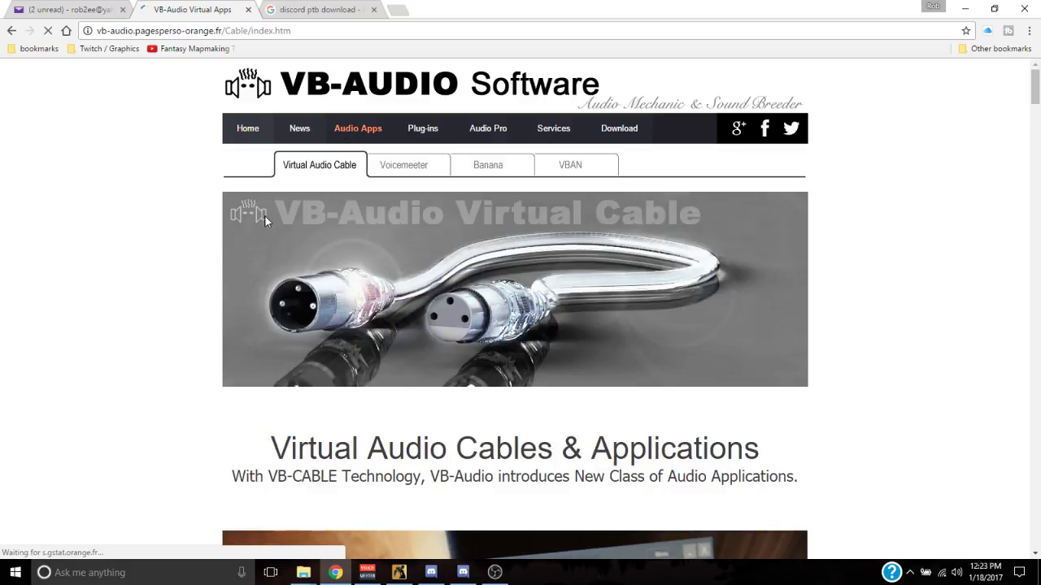
scroll(182, 236, down, 6)
scroll(163, 232, down, 12)
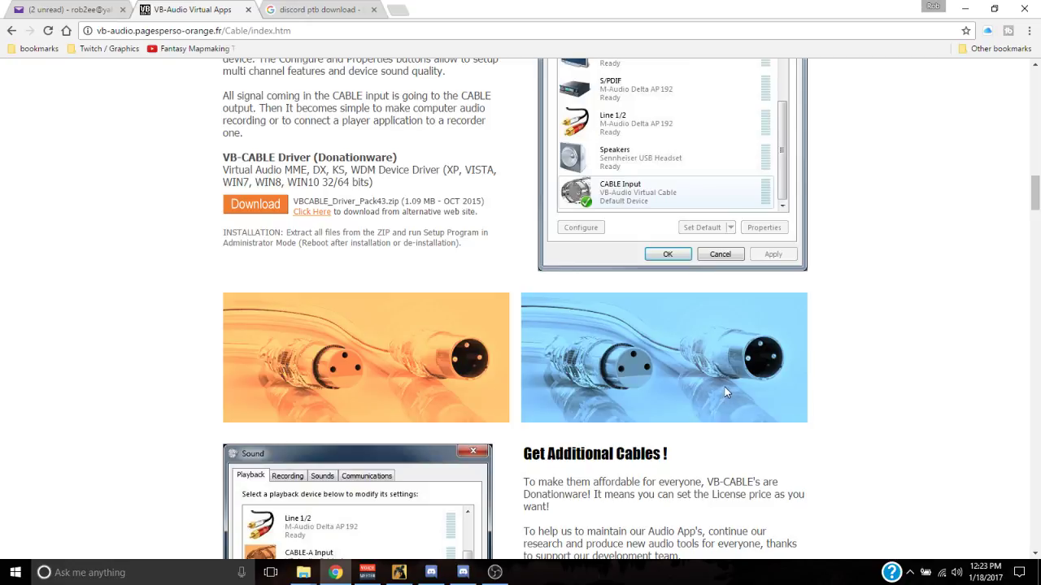
scroll(726, 393, down, 3)
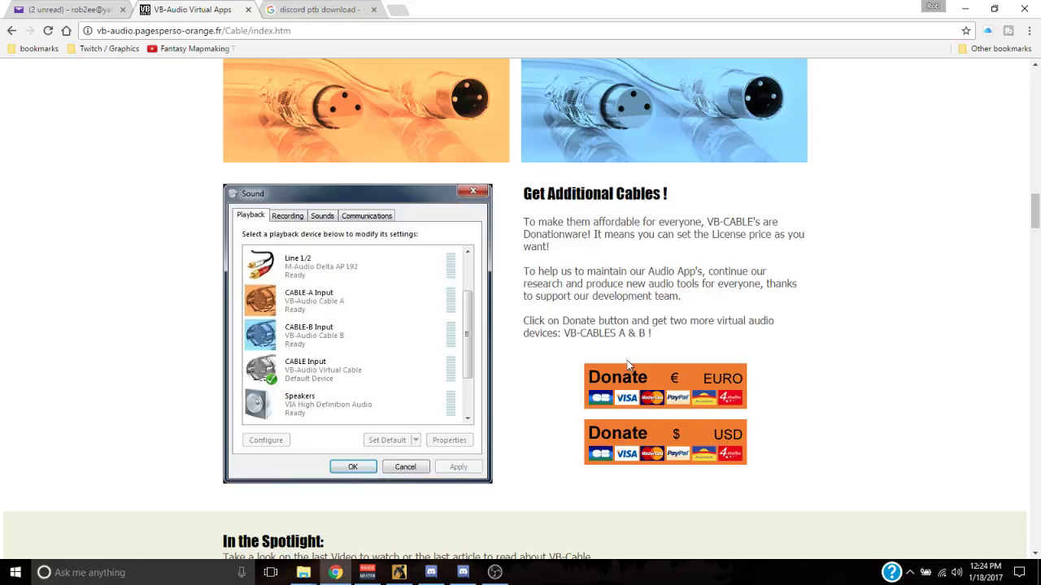
click(625, 443)
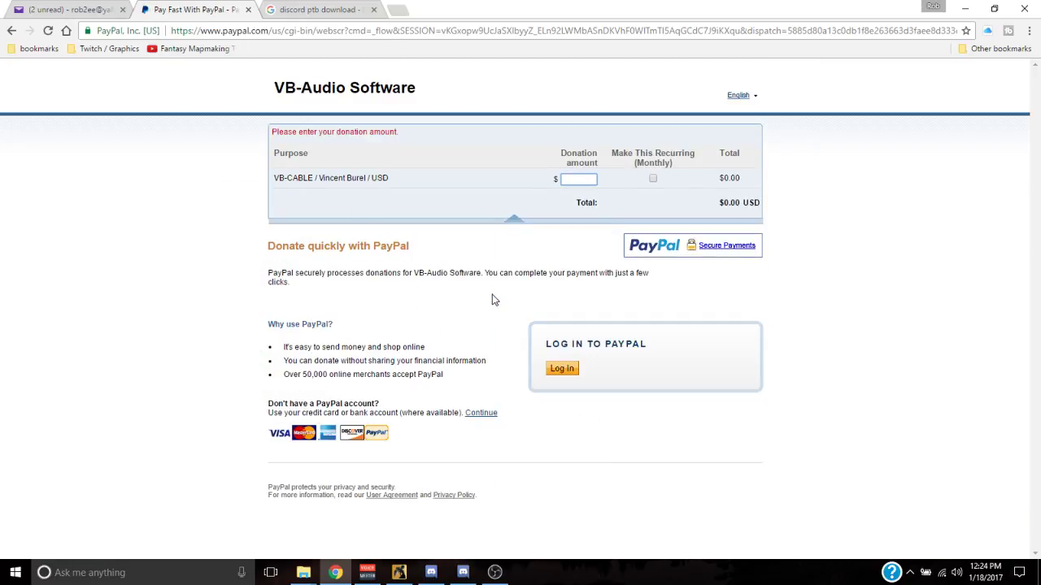
click(11, 31)
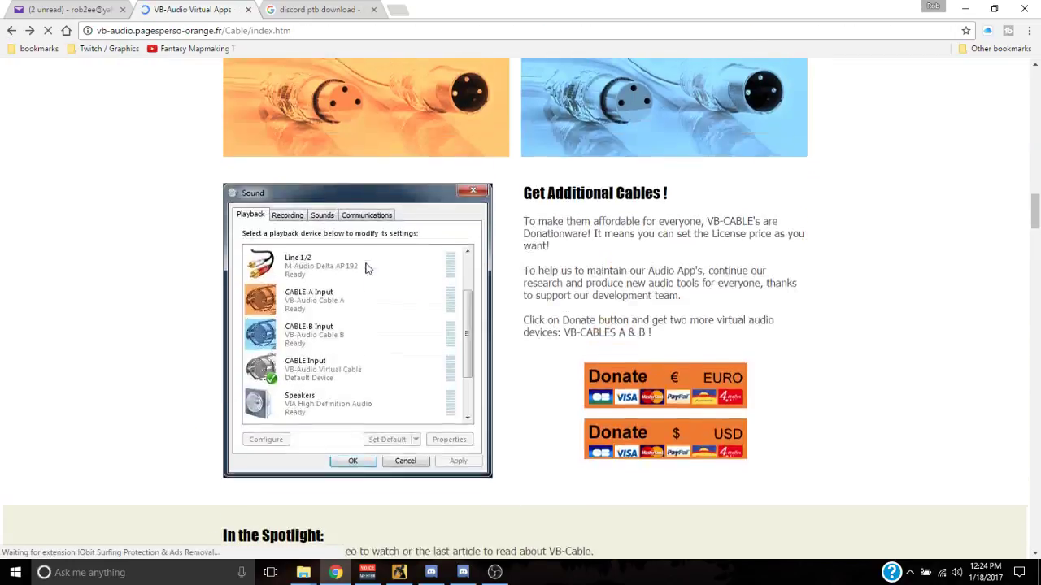
scroll(333, 394, down, 5)
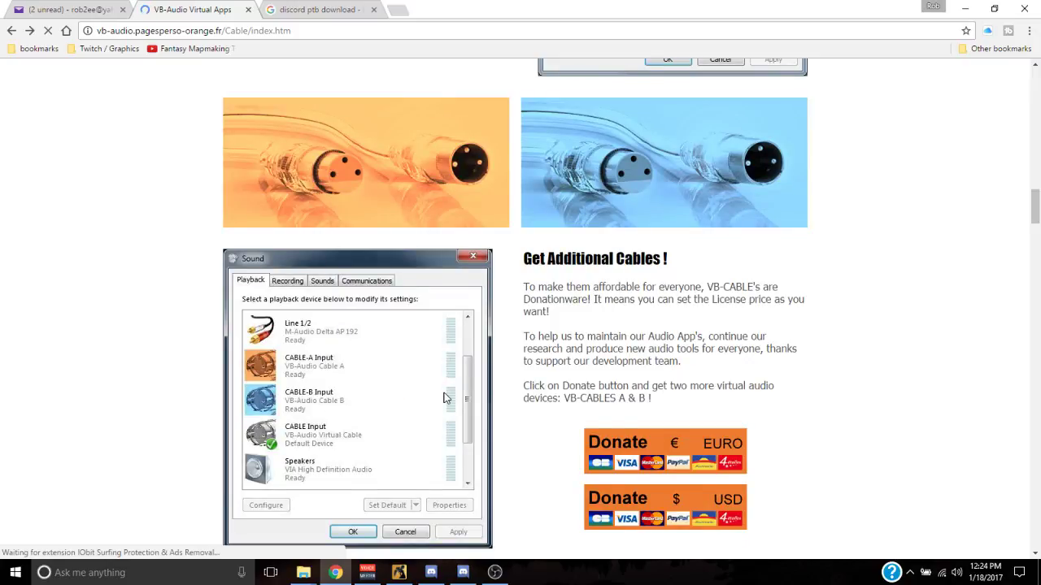
scroll(445, 398, down, 3)
scroll(431, 386, up, 3)
scroll(421, 379, up, 6)
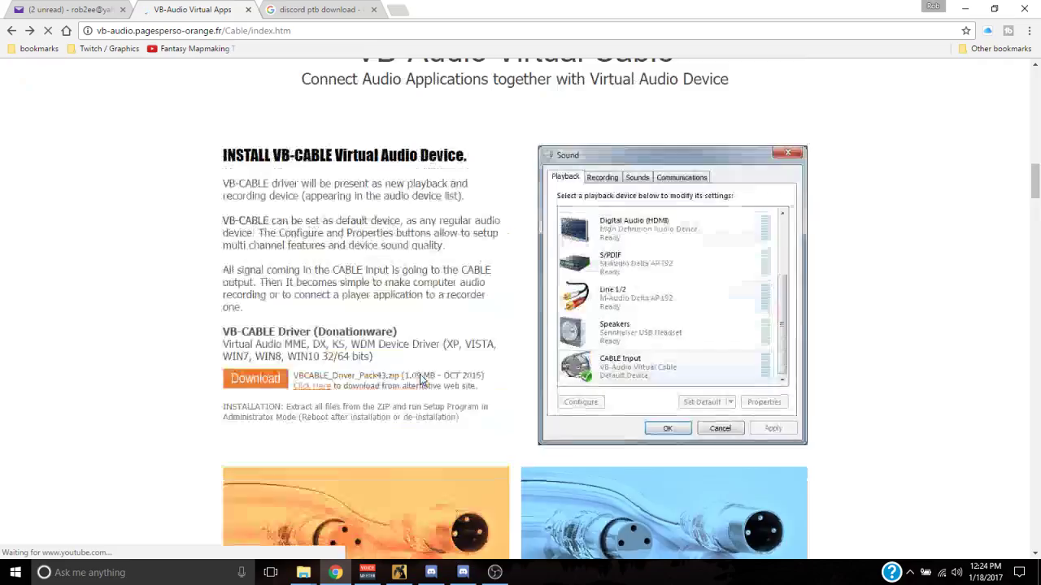
scroll(416, 375, up, 10)
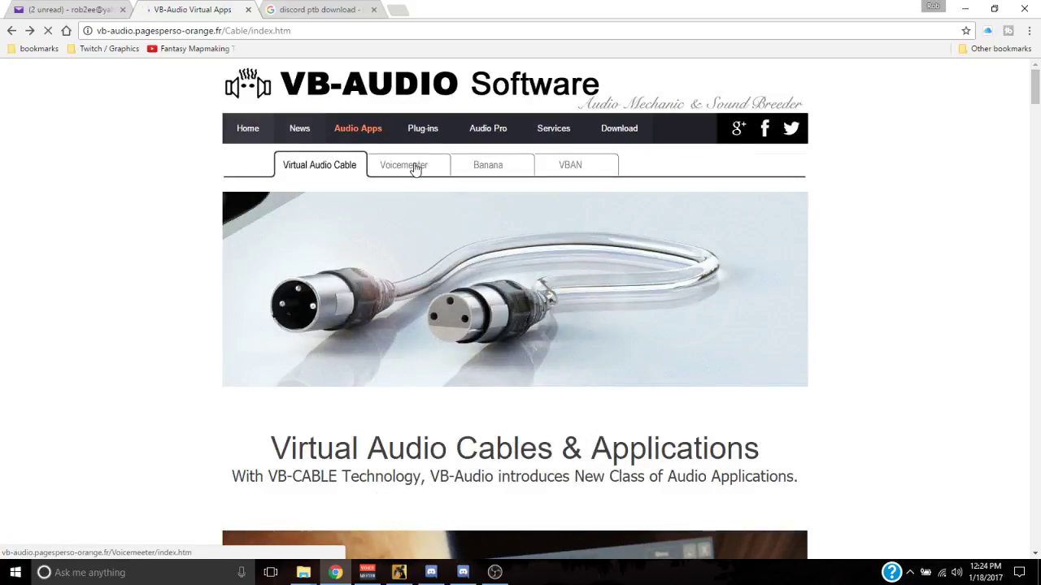
Step: Scroll the Voicemeeter Banana page down to its install section, then bring up the Voicemeeter mixer
click(494, 166)
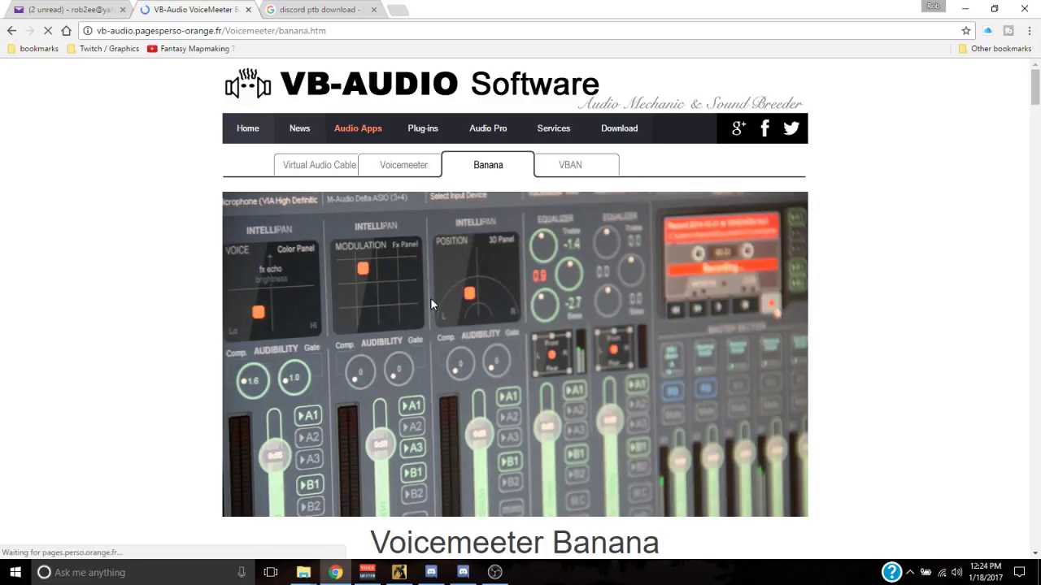
scroll(372, 253, down, 2)
scroll(372, 259, down, 7)
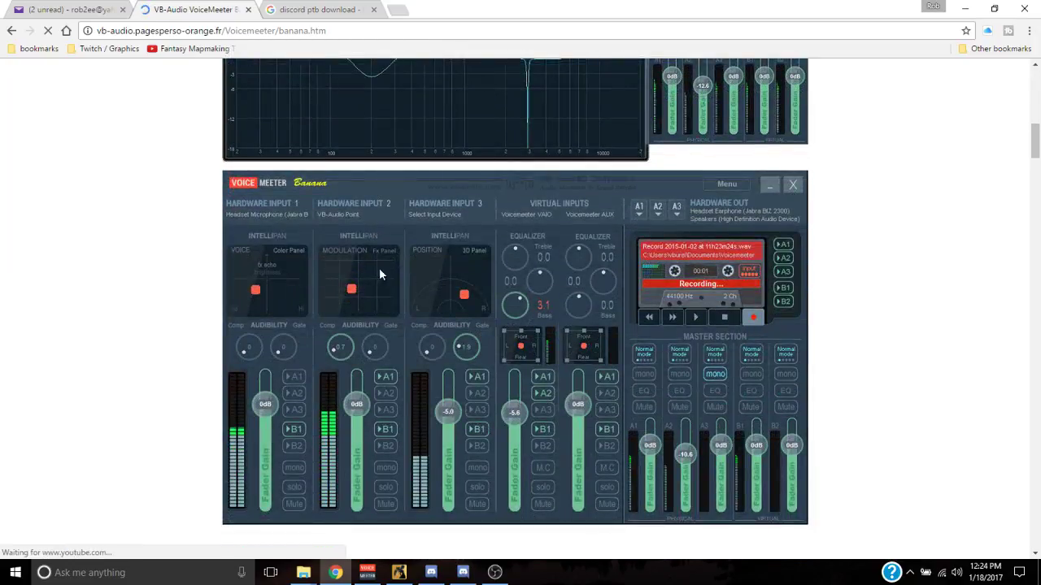
scroll(565, 327, down, 10)
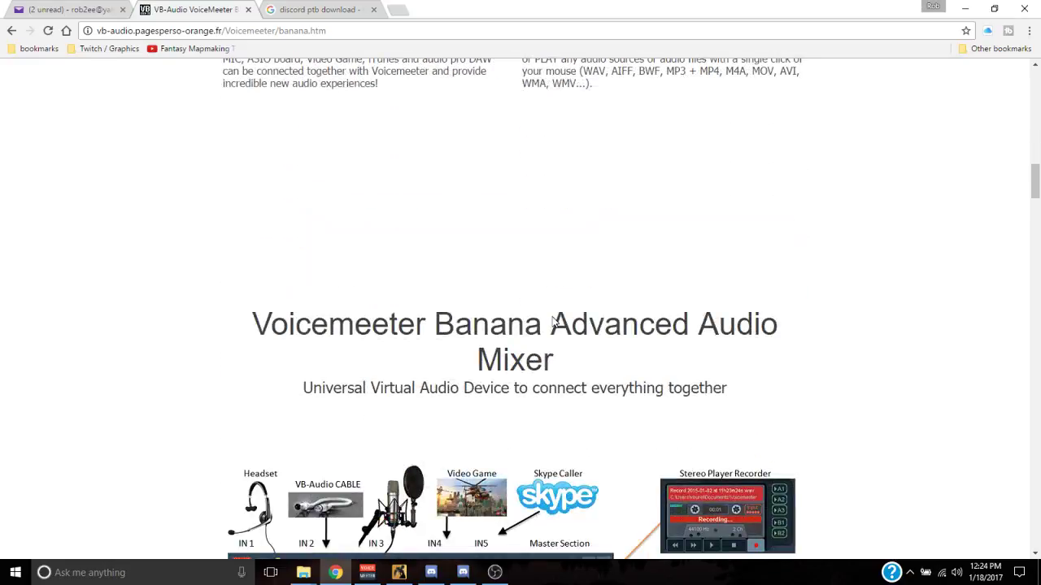
scroll(551, 322, down, 15)
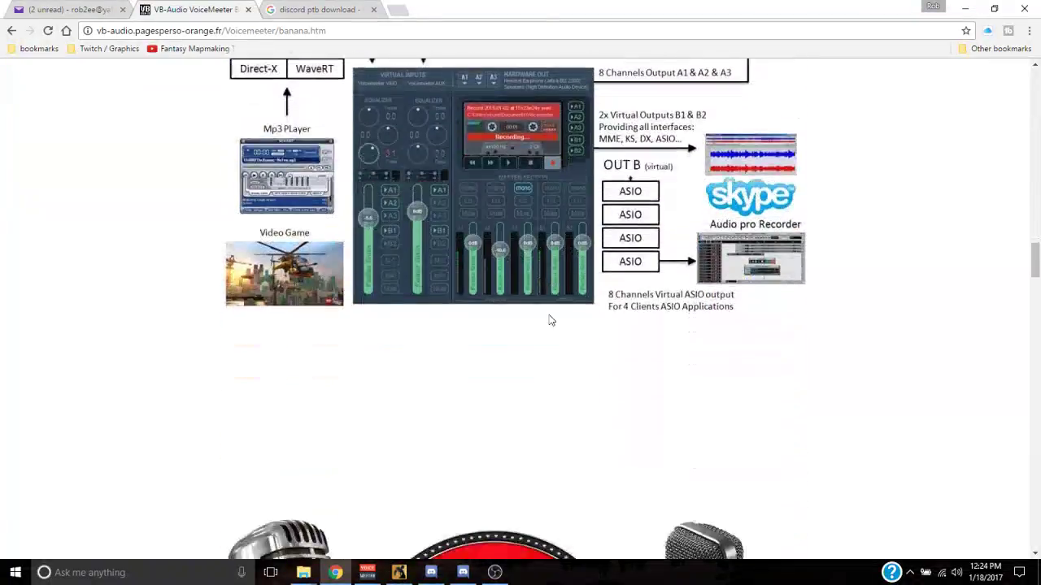
scroll(550, 318, down, 7)
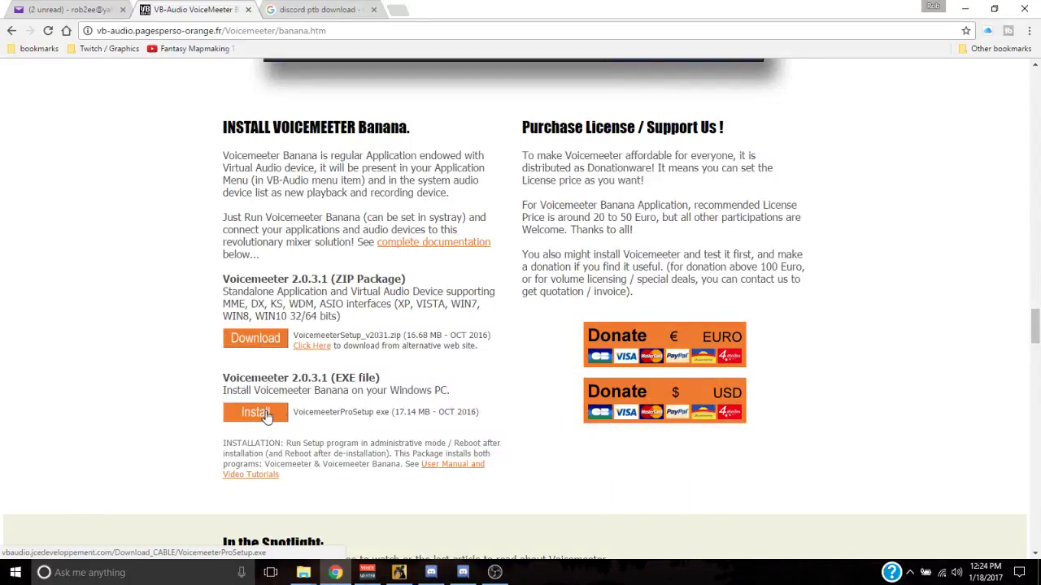
scroll(430, 405, down, 3)
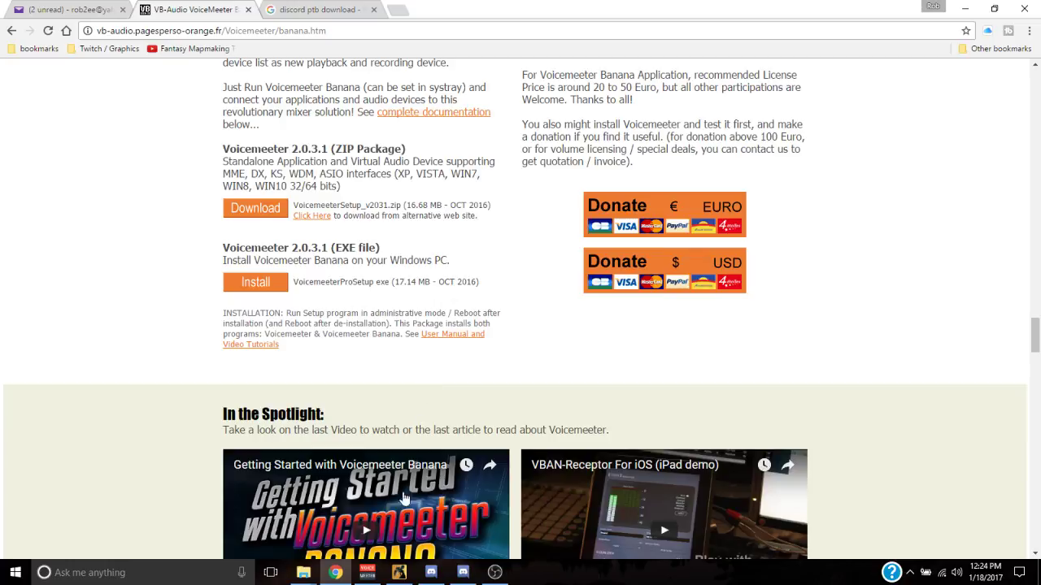
click(368, 574)
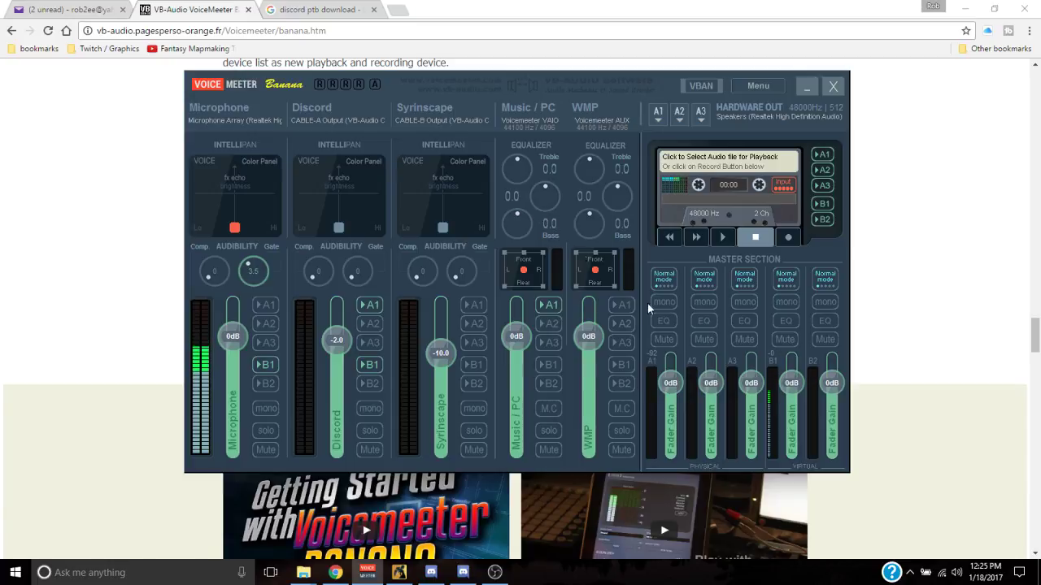
Step: Open the Windows sound options from the system tray speaker icon
right_click(956, 572)
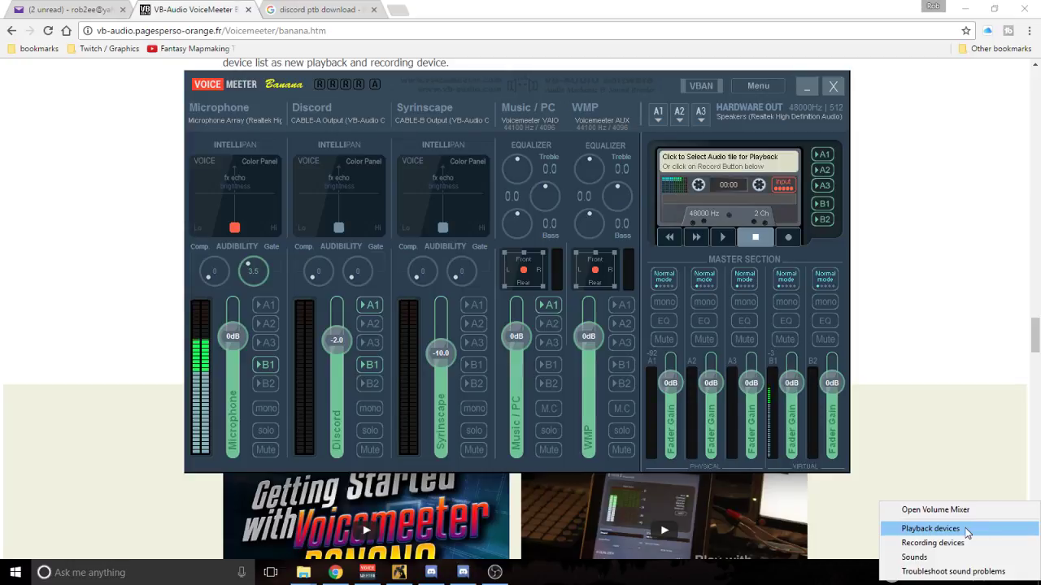
Step: Review the Speakers playback device and Microphone Array recording device in the Sound dialog
click(930, 529)
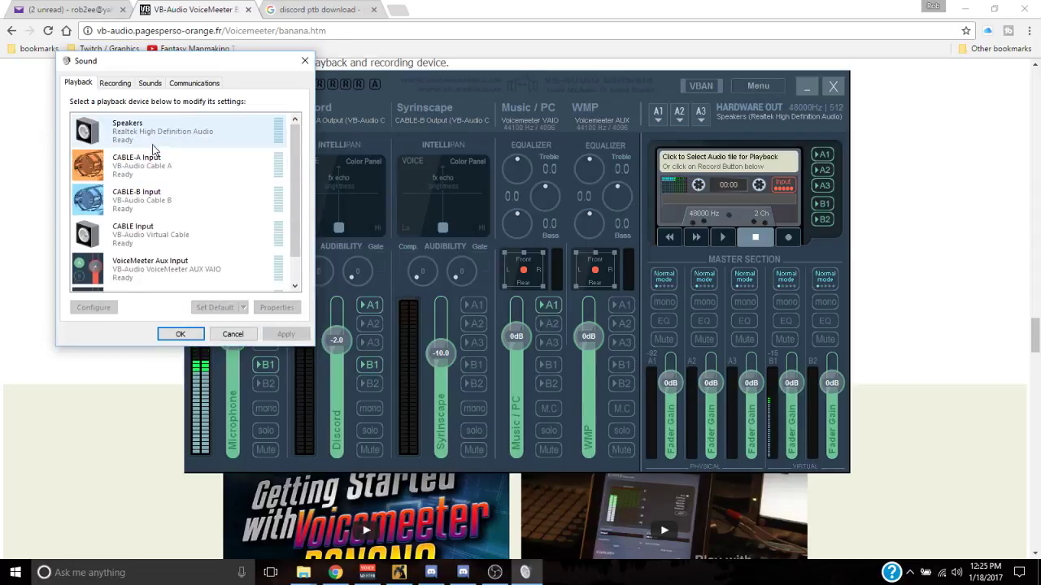
click(126, 132)
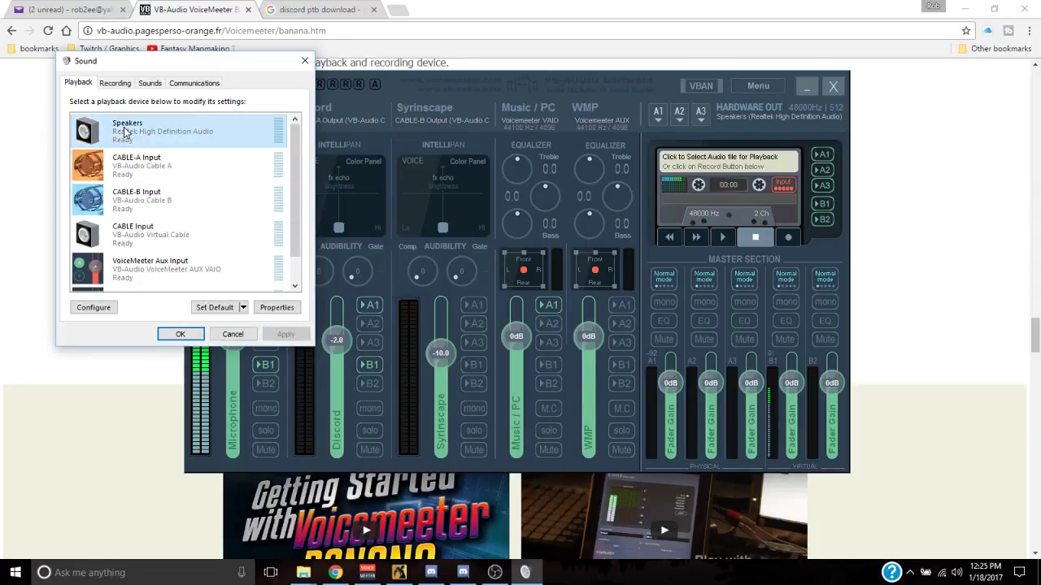
click(114, 83)
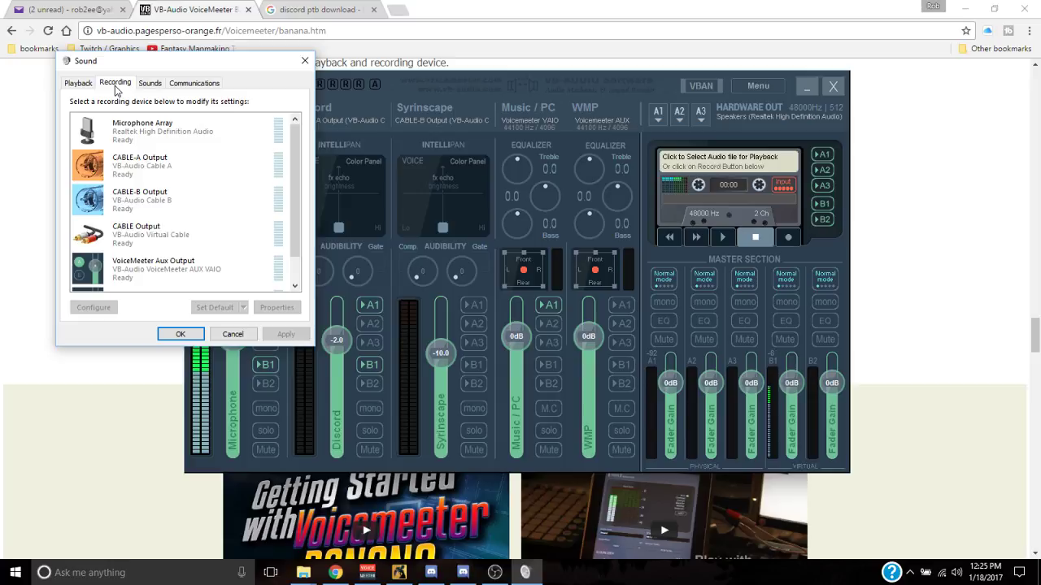
click(119, 132)
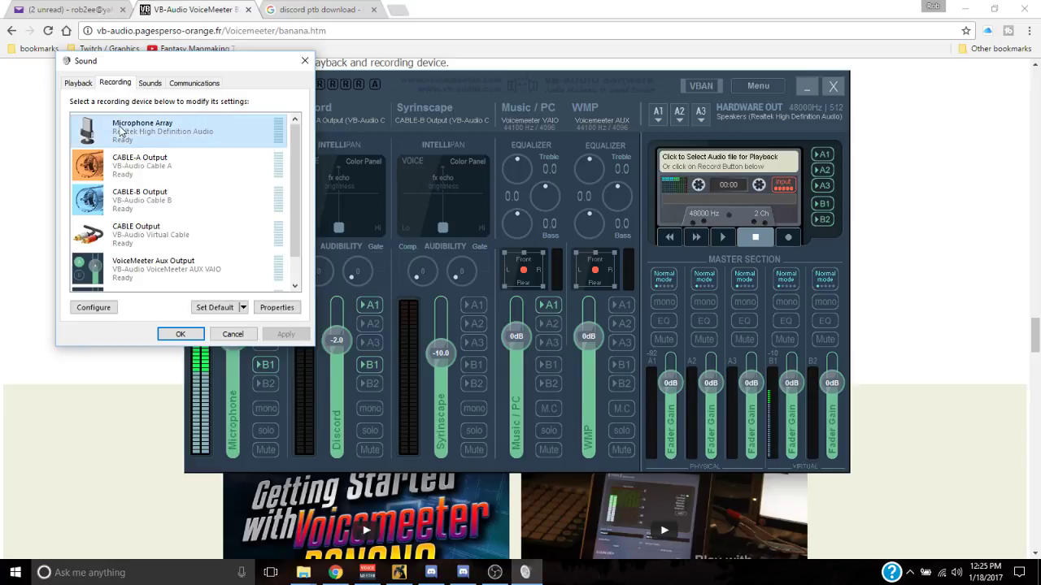
click(79, 83)
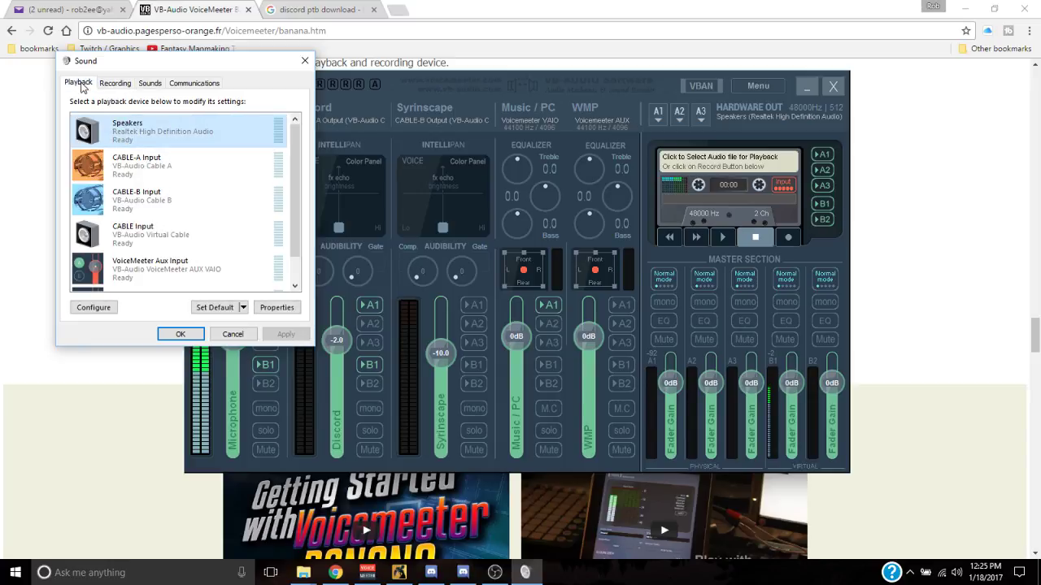
scroll(164, 236, down, 2)
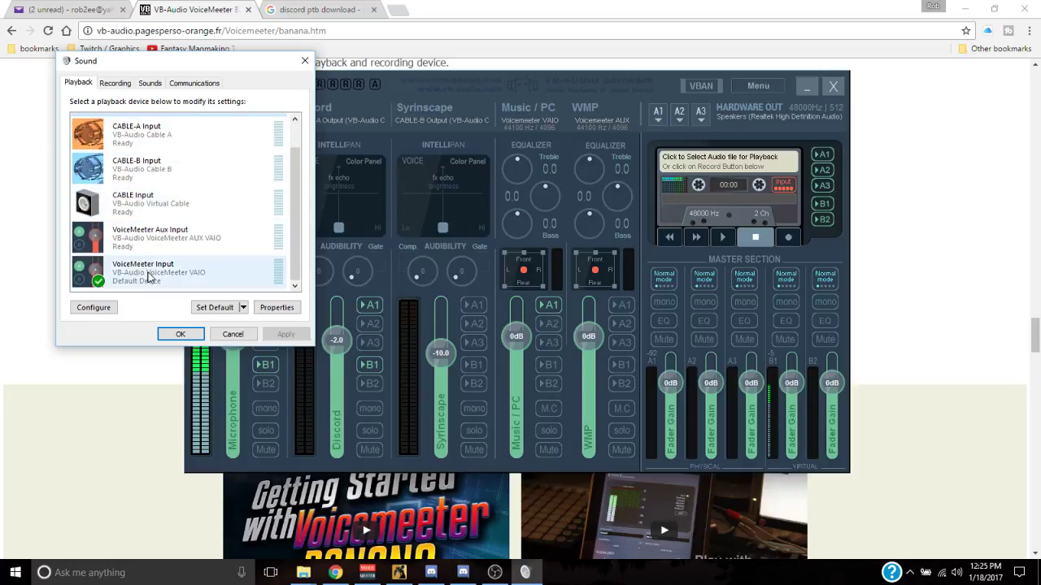
click(117, 84)
scroll(122, 163, down, 1)
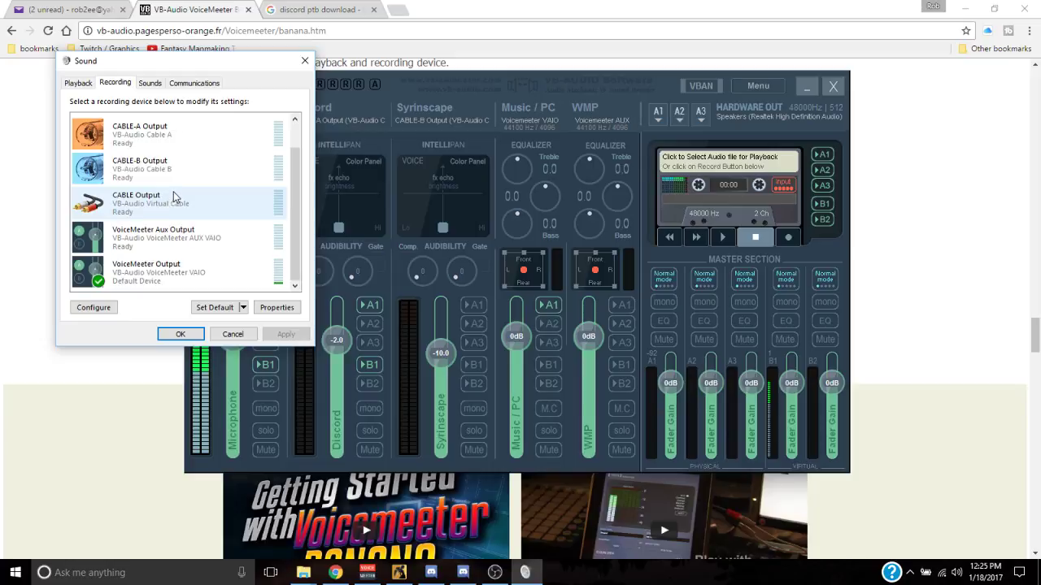
scroll(172, 200, up, 1)
Step: Check the CABLE-B Output recording and CABLE-B Input playback devices, then bring up Syrinscape
click(111, 187)
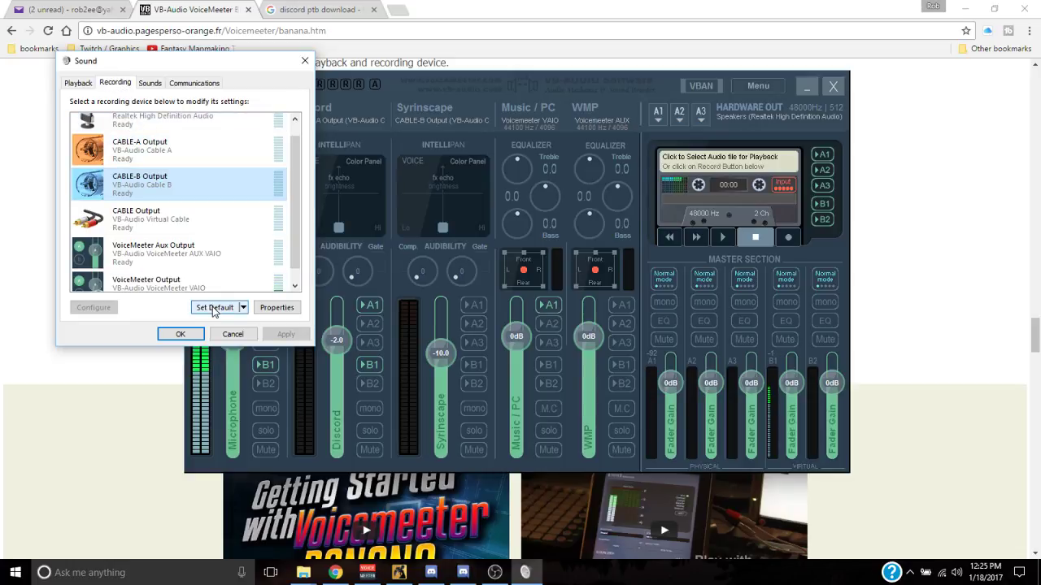
click(81, 84)
click(140, 177)
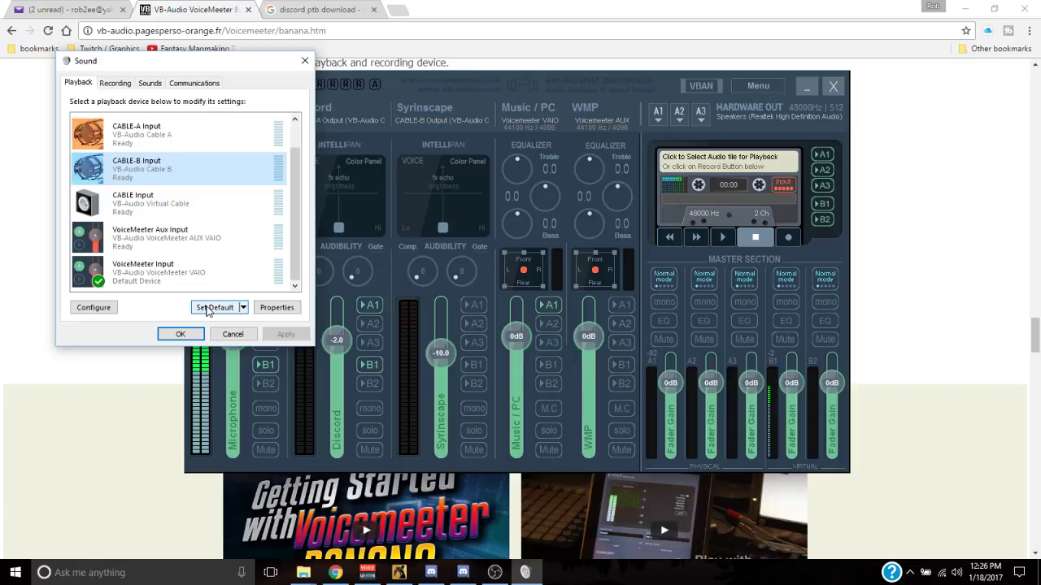
click(116, 83)
click(112, 189)
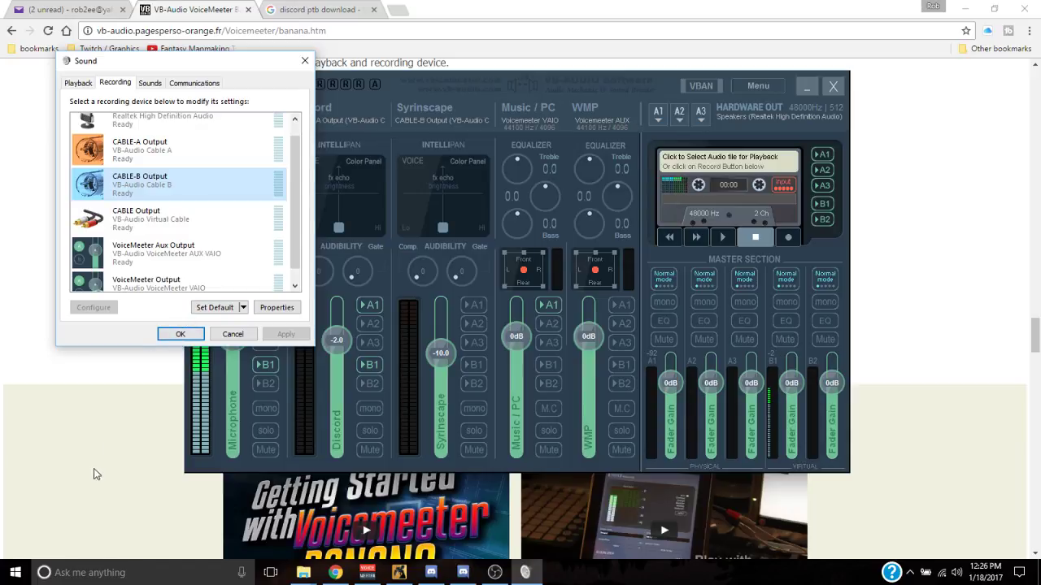
click(398, 573)
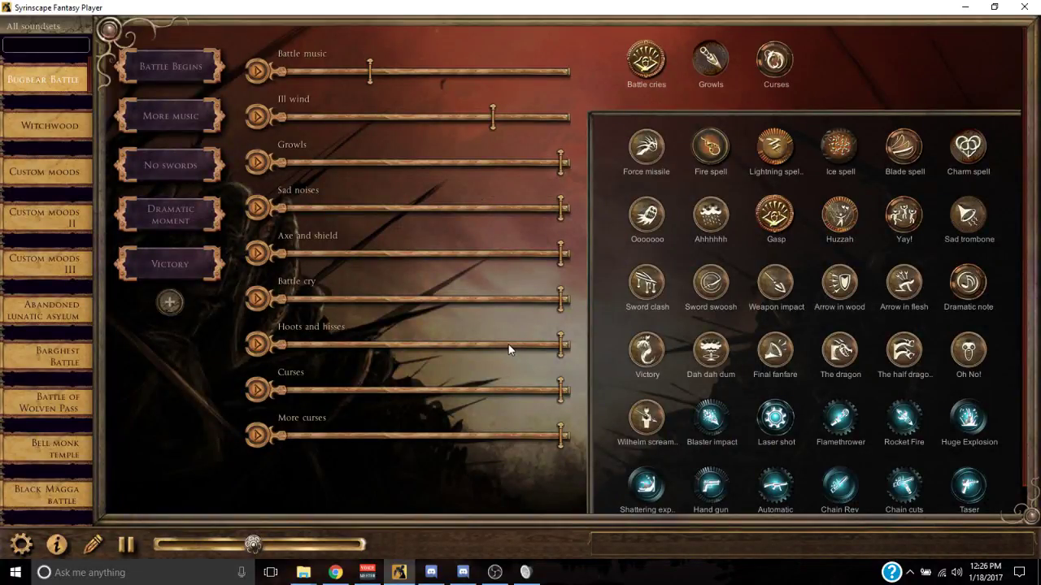
Step: Play the Final fanfare effect and open the Windows recording devices list
click(783, 343)
right_click(958, 572)
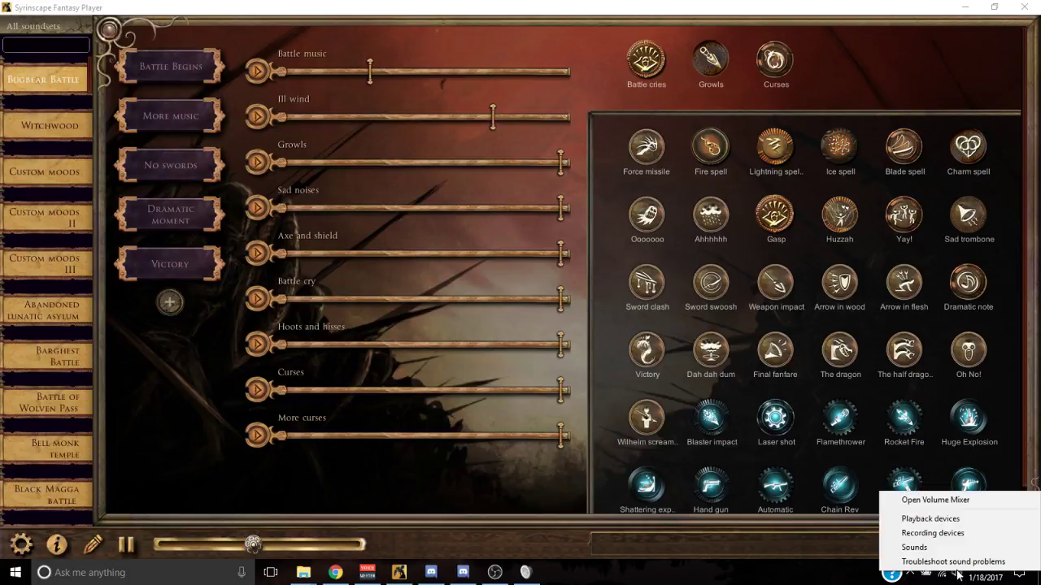
click(946, 534)
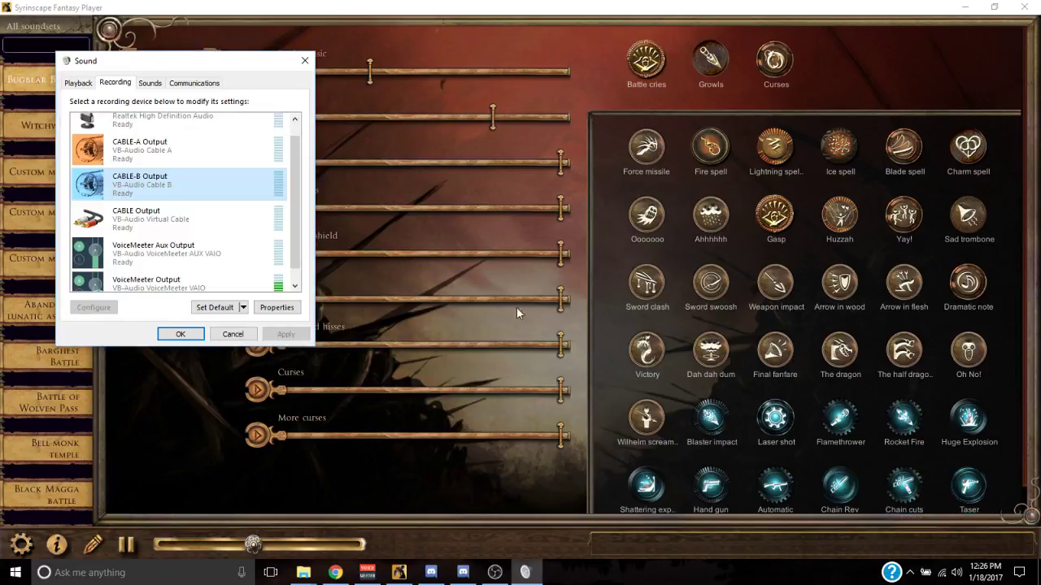
Step: Compare VoiceMeeter Output and VoiceMeeter Input devices, close the Sound dialog, and bring up the Voicemeeter mixer
scroll(162, 193, down, 1)
click(122, 280)
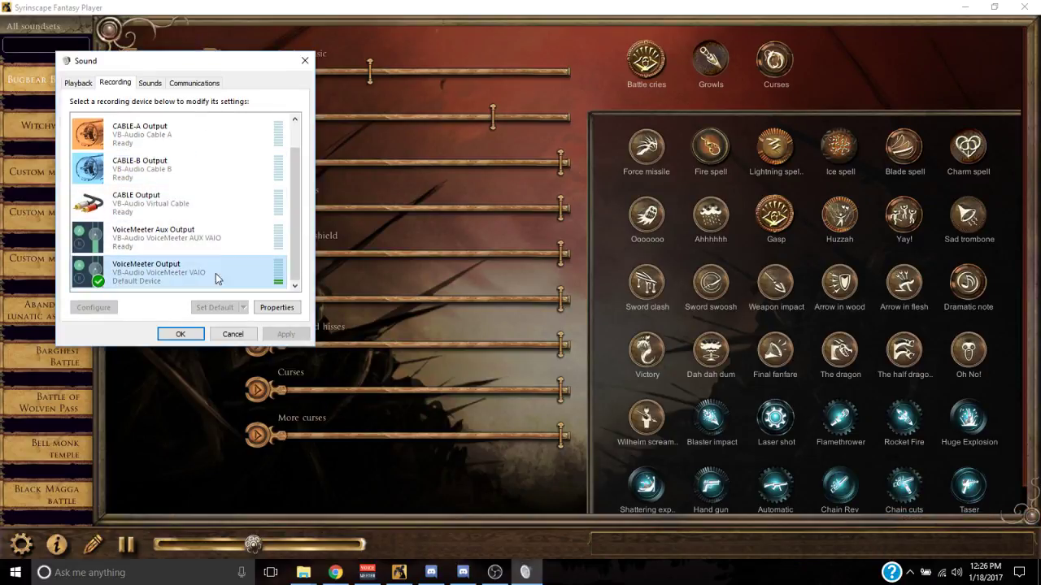
click(78, 85)
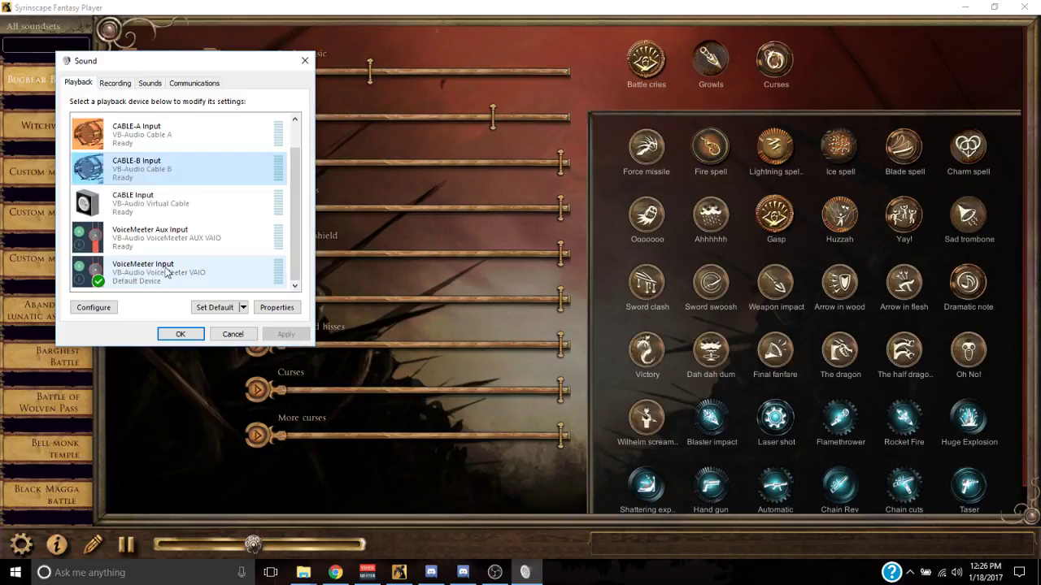
click(141, 274)
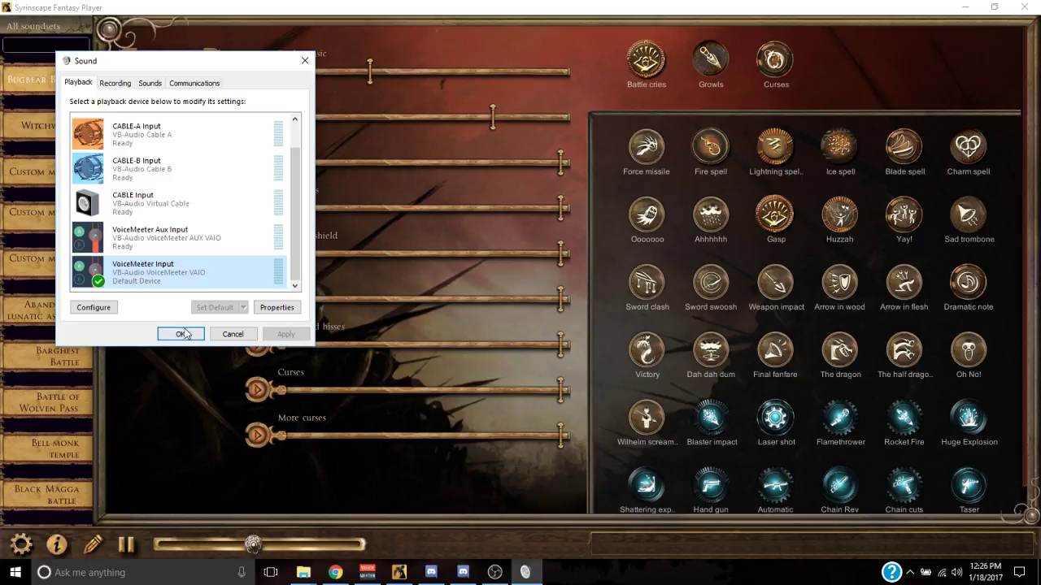
click(113, 83)
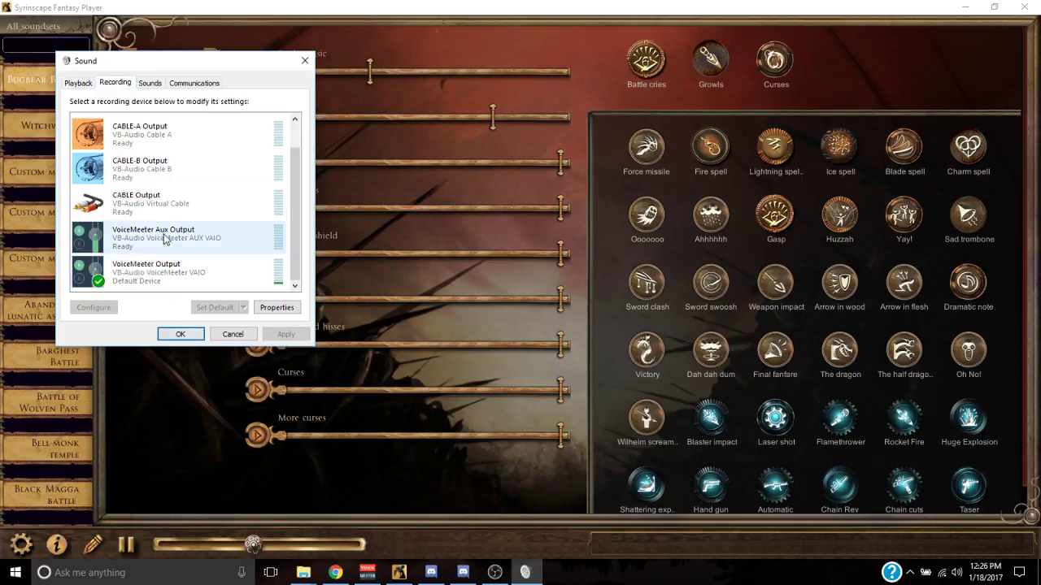
click(133, 278)
click(78, 83)
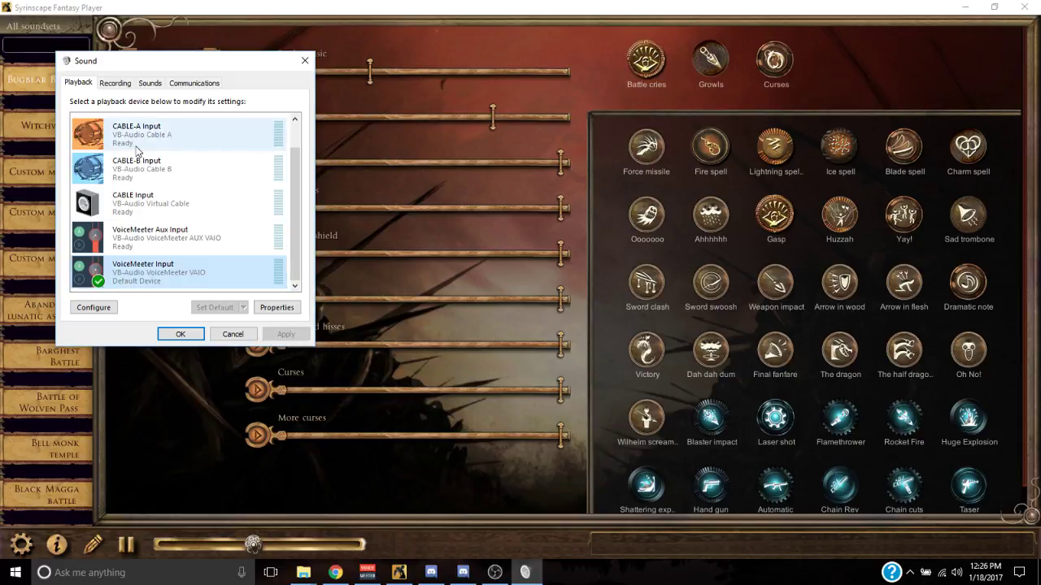
click(118, 82)
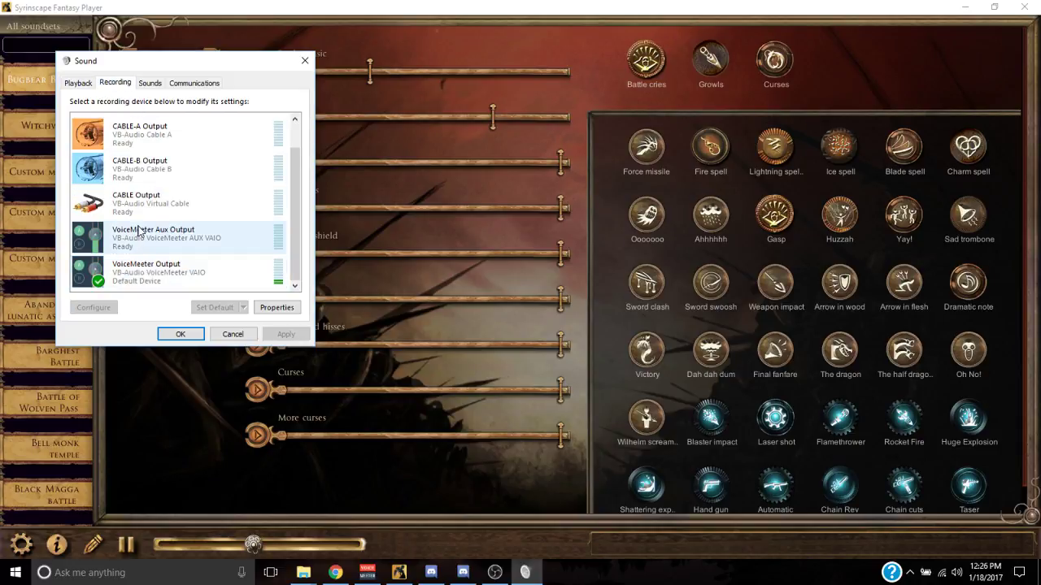
click(190, 334)
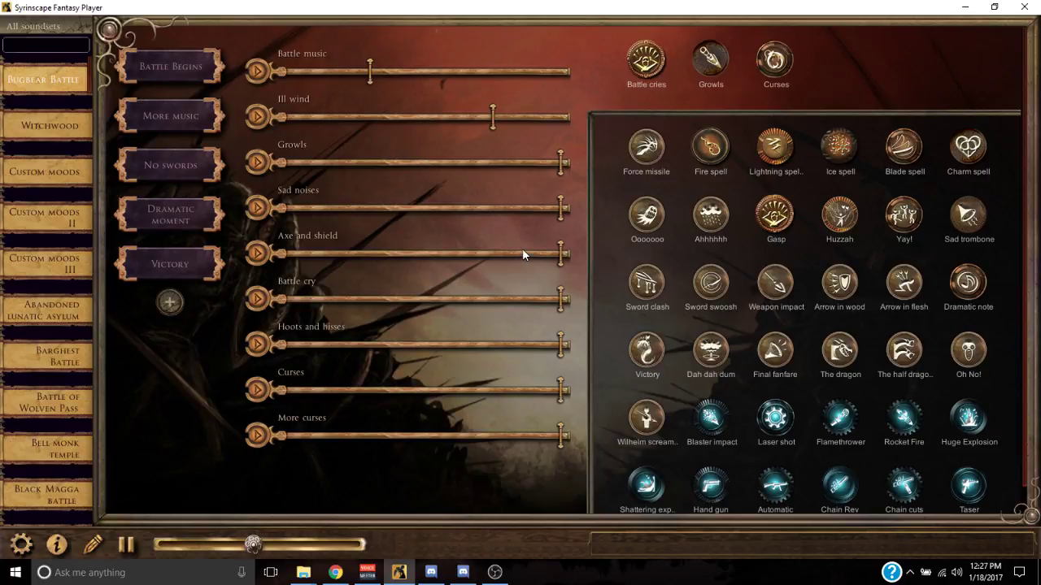
mouse_move(367, 579)
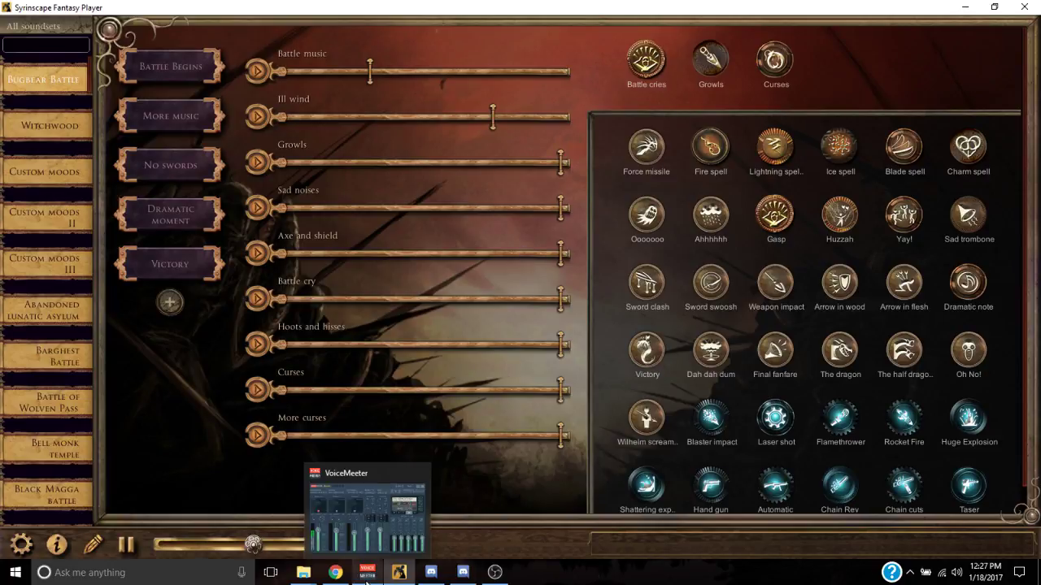
click(367, 572)
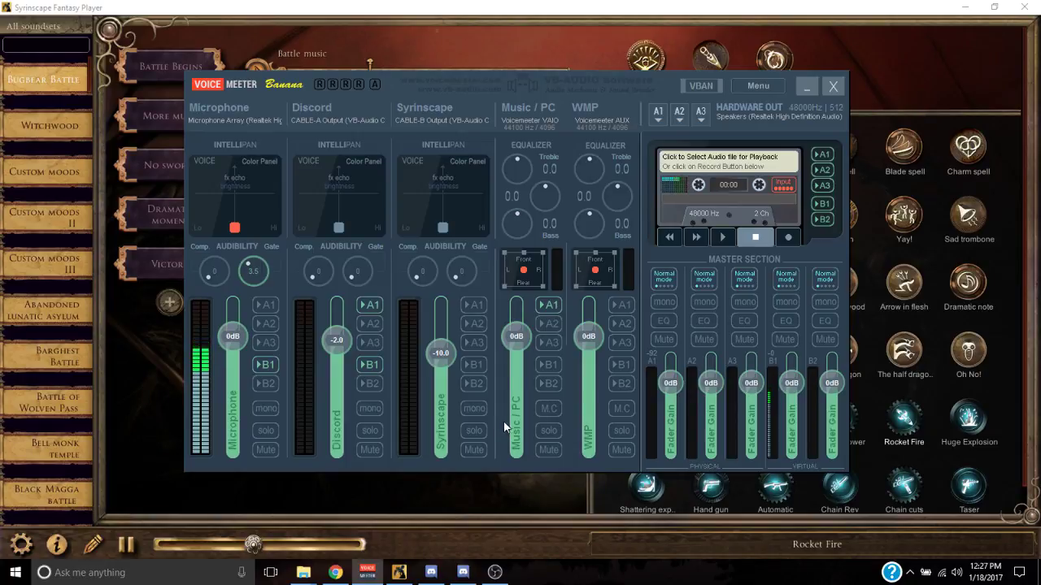
Step: Return Chrome to the Voicemeeter Banana page with the 2.0.3.1 ZIP and EXE downloads
click(331, 574)
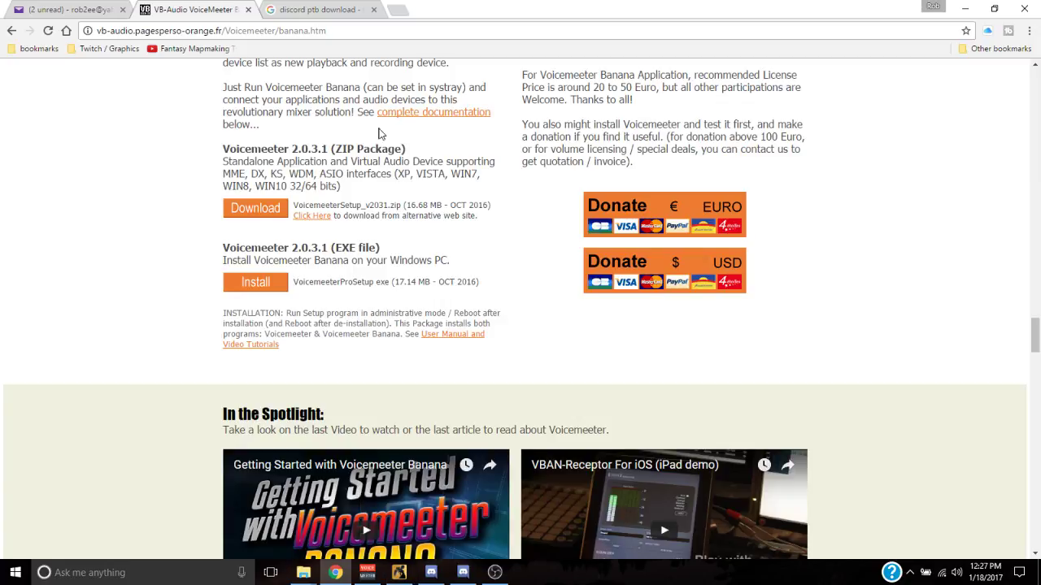
Step: Rerun the 'discord ptb download' Google search
click(331, 10)
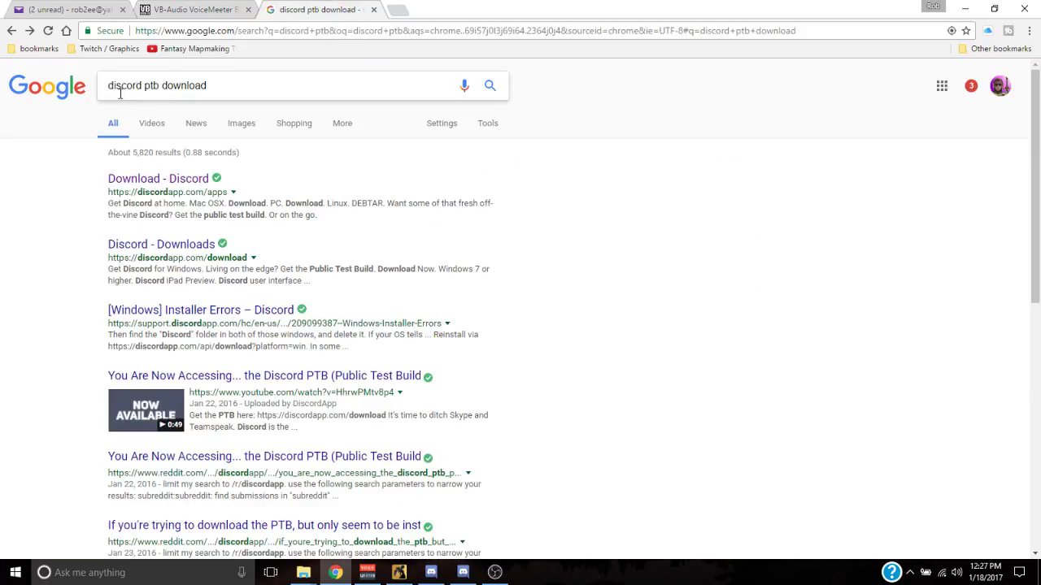
click(237, 86)
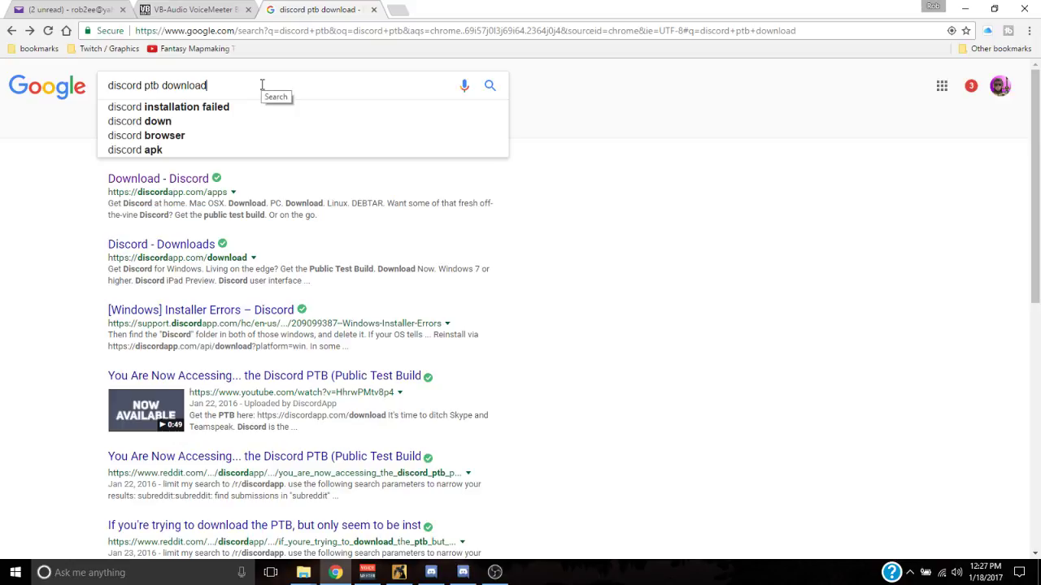
key(Escape)
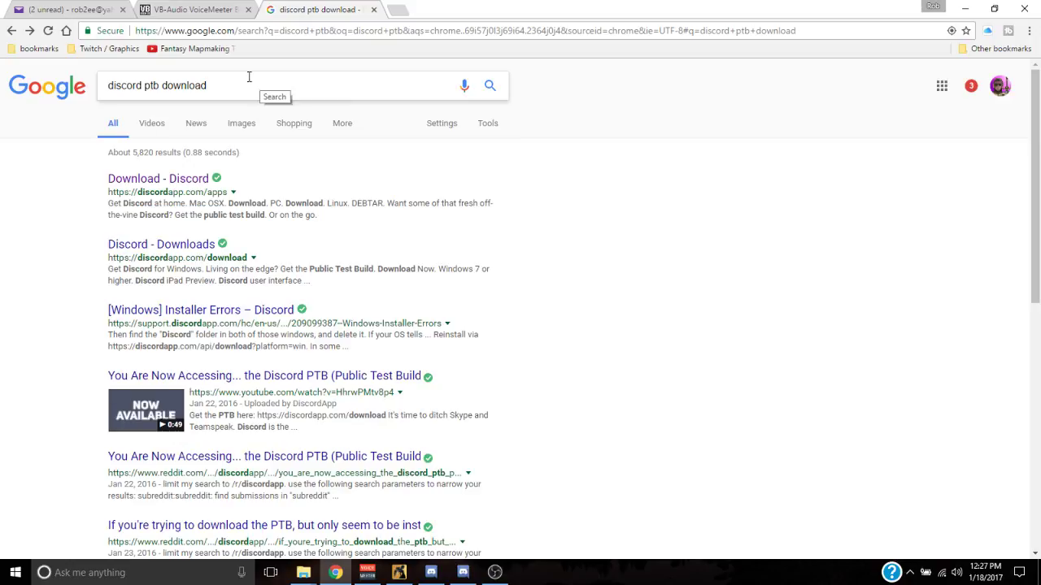
key(Return)
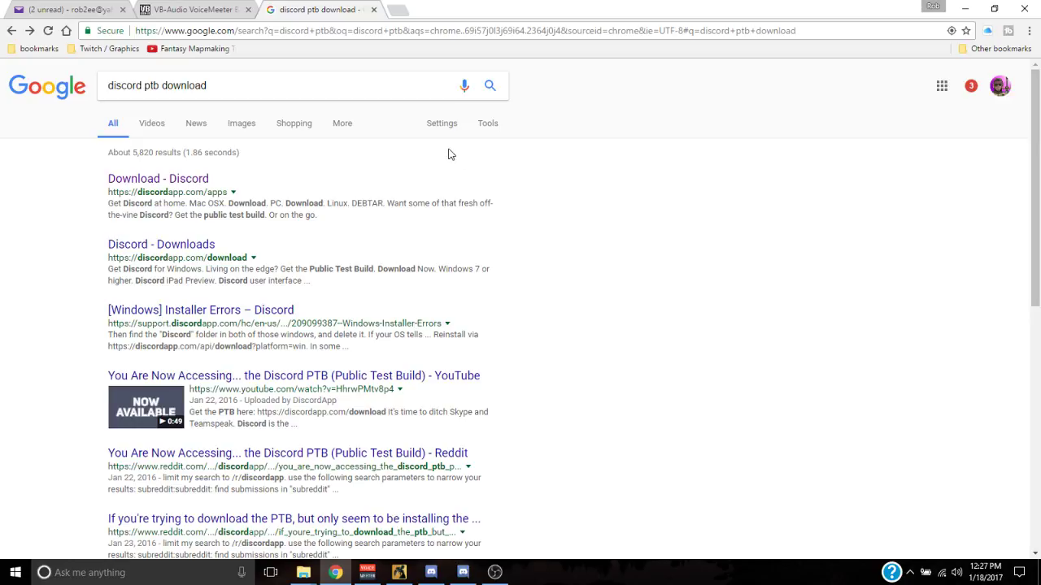
Step: Open the software.informer Discord PTB 0.0 download page, then the Start menu
scroll(451, 155, down, 5)
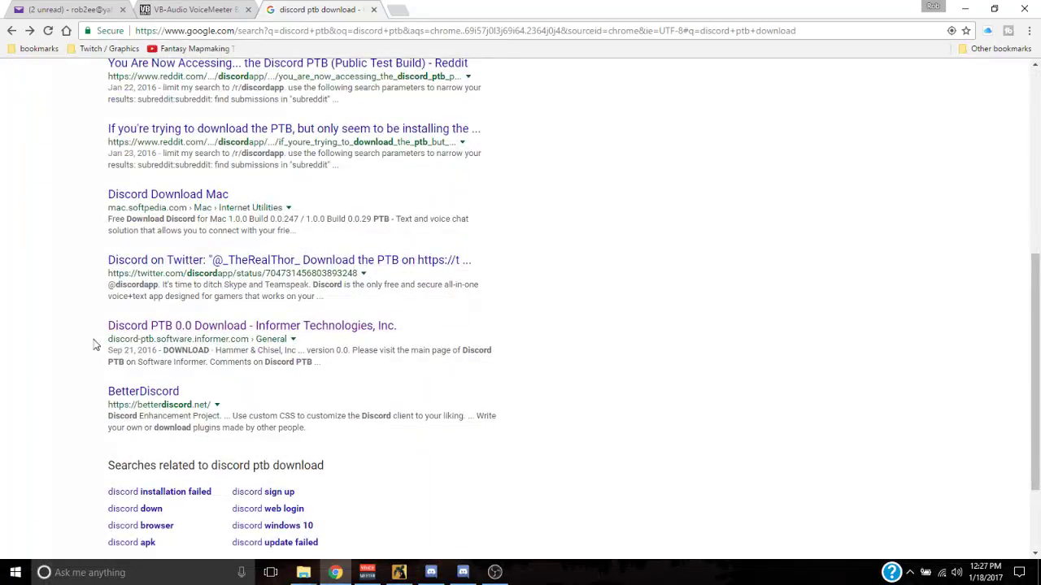
click(345, 327)
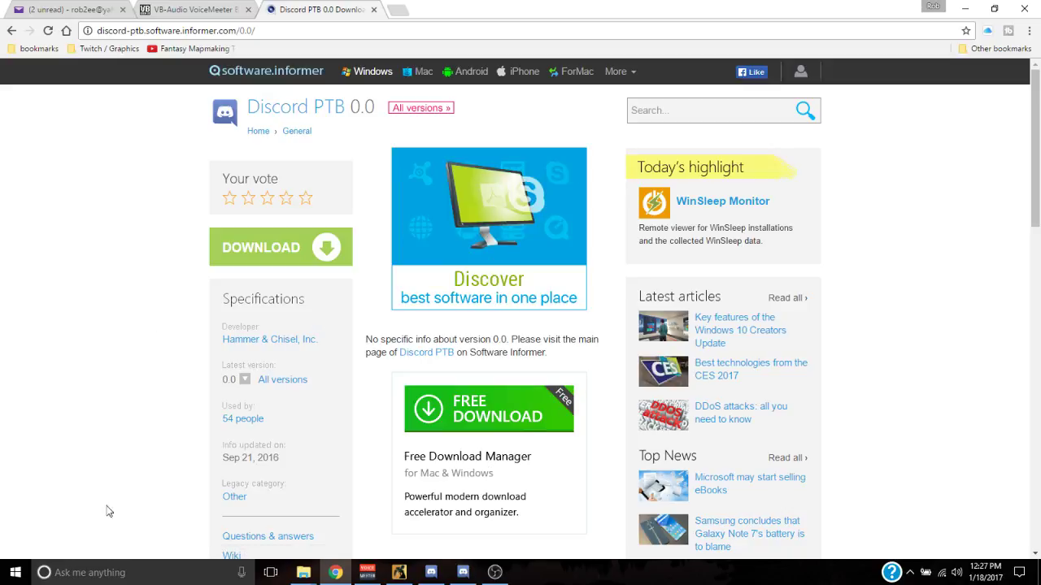
click(14, 574)
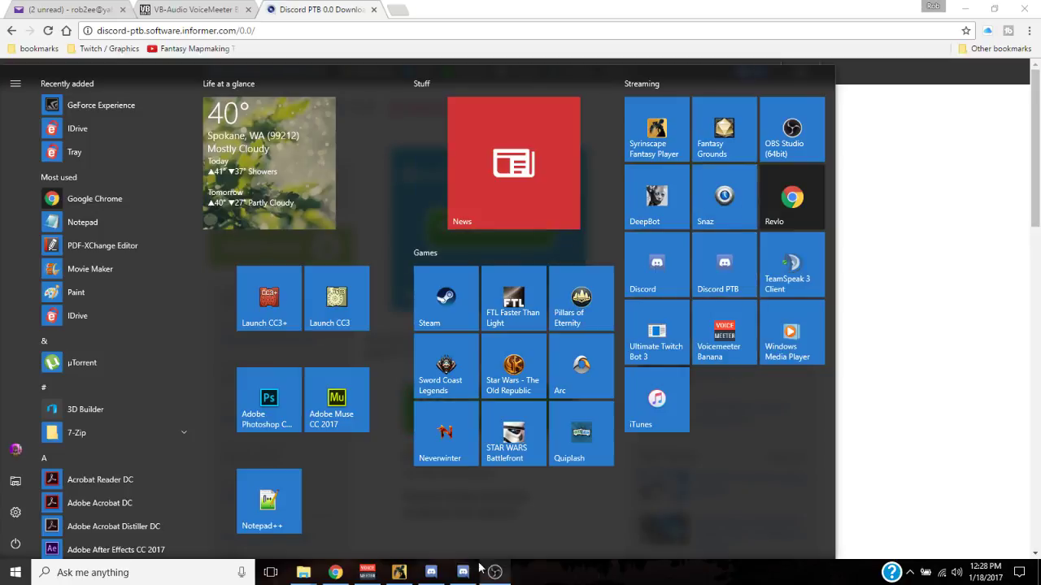
Step: Switch between the main and Streamer Mode Discord clients, then open the main client's user settings
click(431, 576)
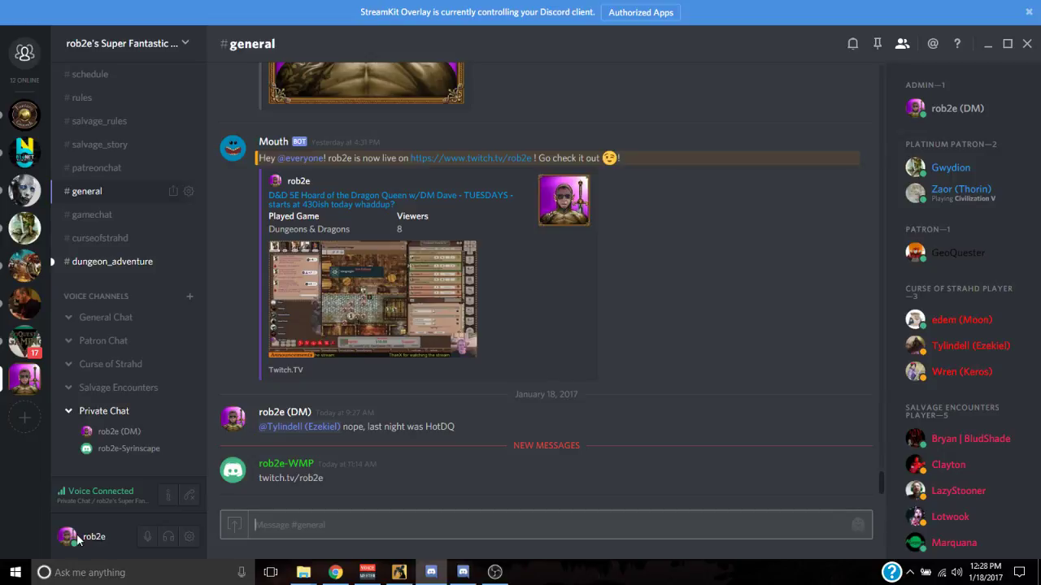
click(463, 572)
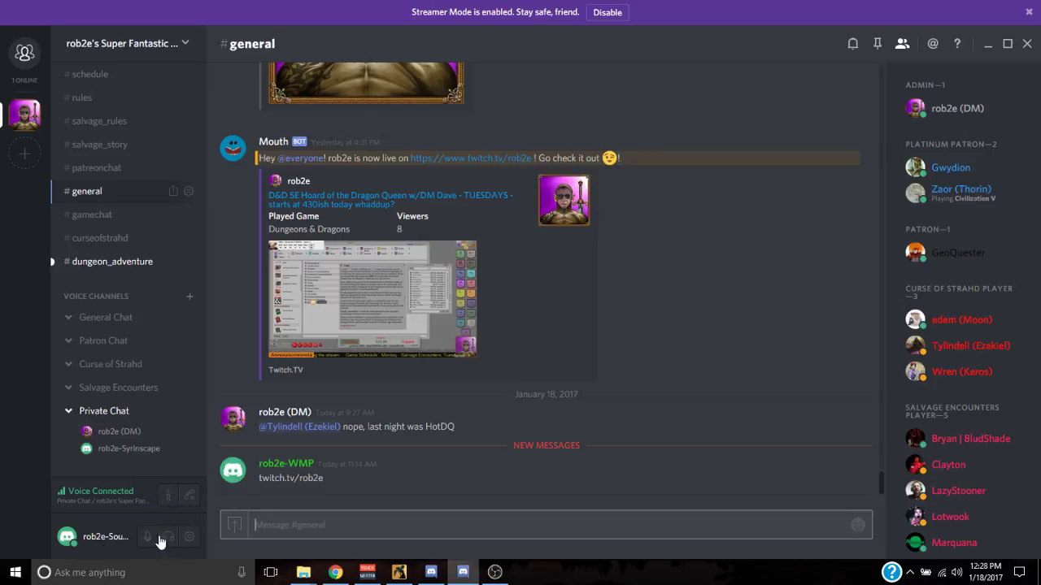
click(434, 574)
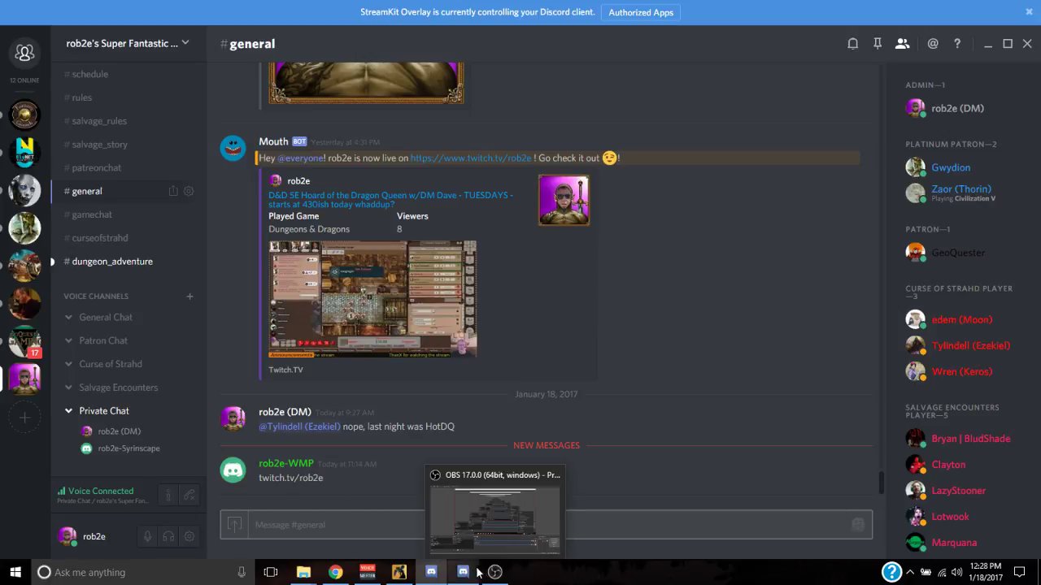
click(468, 578)
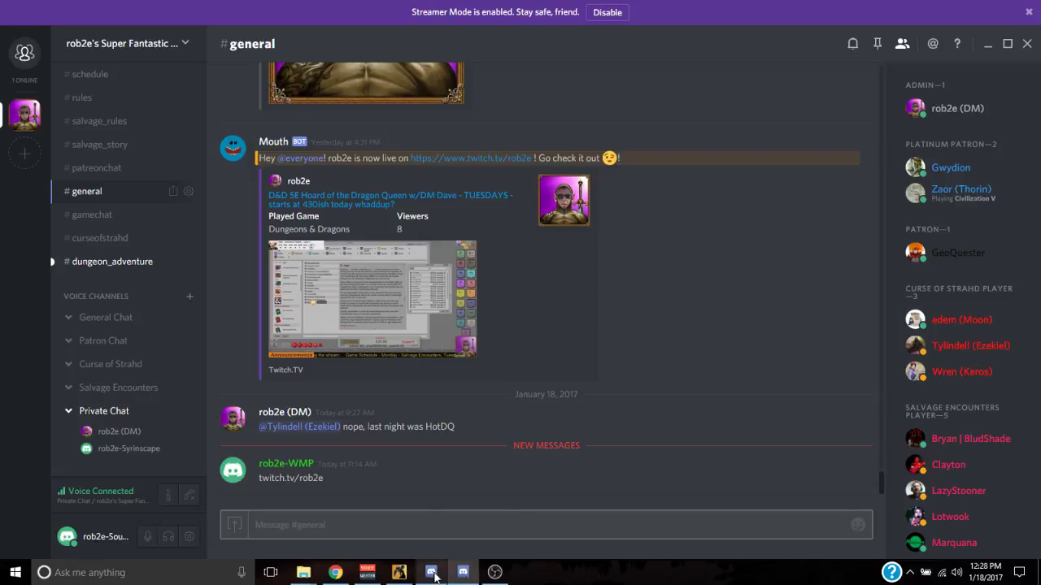
click(431, 572)
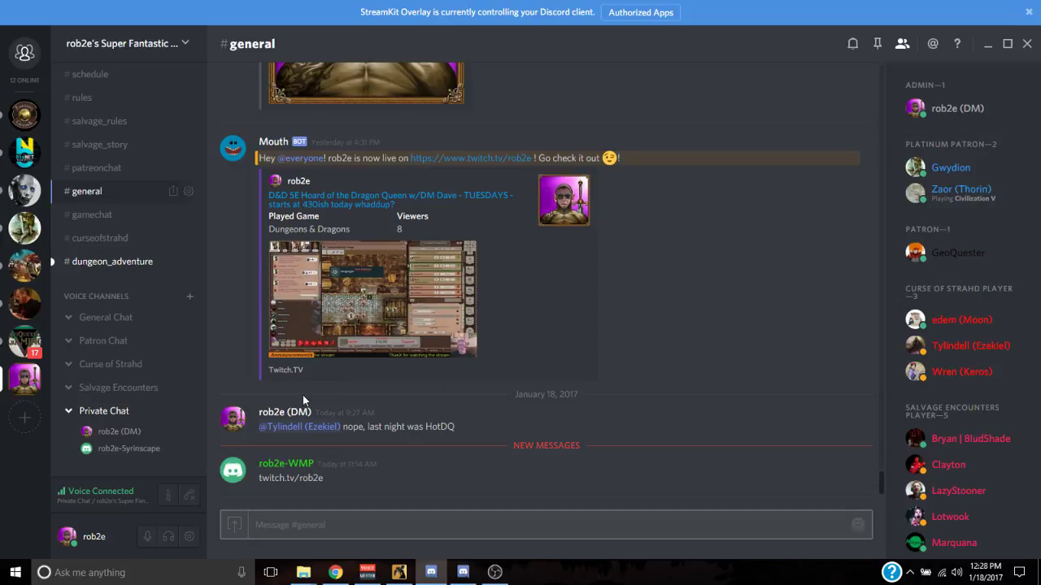
mouse_move(431, 572)
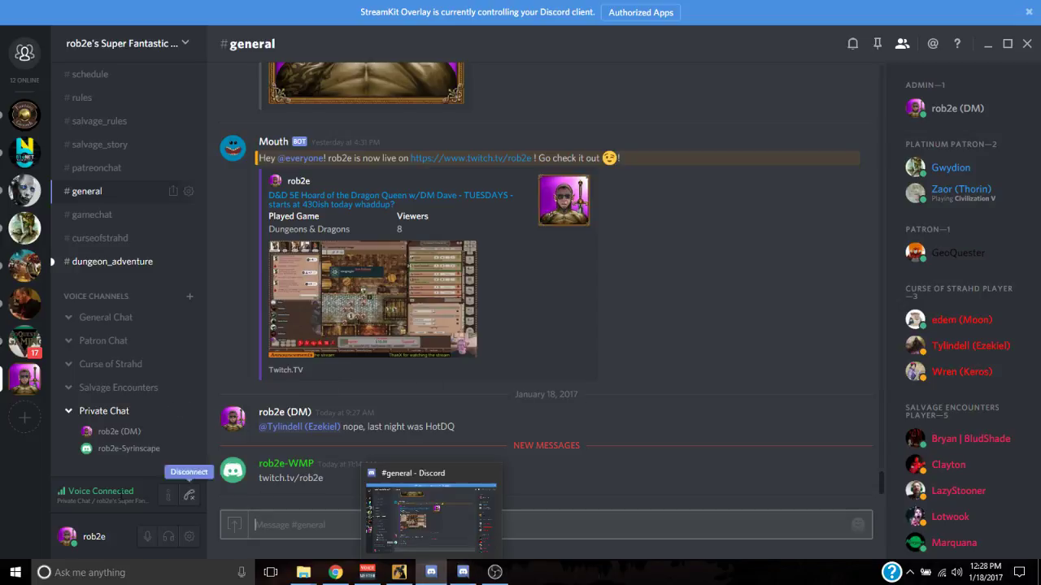
click(192, 537)
Step: Keep Voice output on CABLE-A Input with Push to Talk on SHIFT, and close settings
click(287, 213)
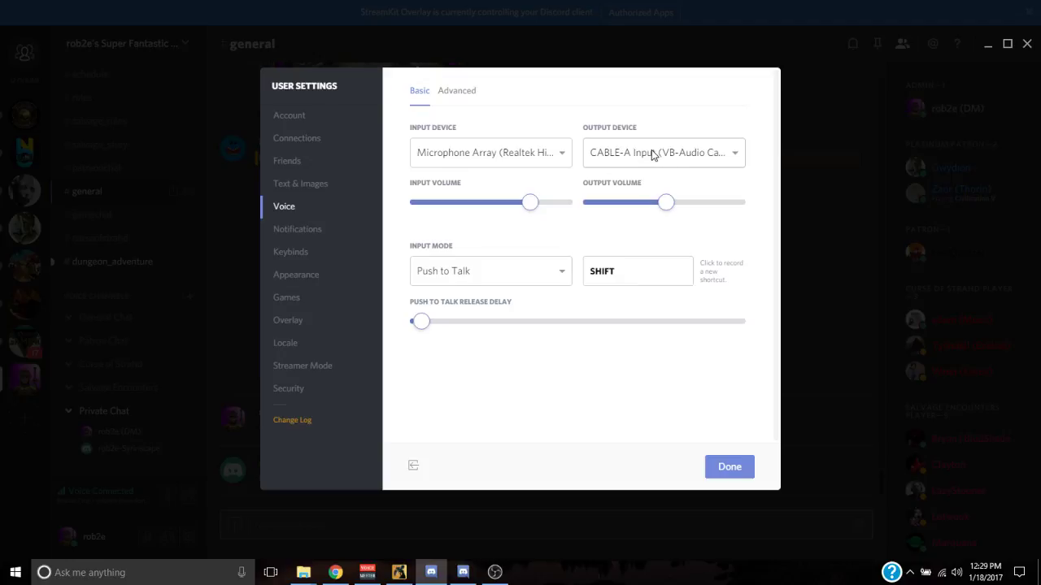
mouse_move(666, 200)
click(729, 468)
Step: Switch to the Discord PTB client and go to its Voice user settings
mouse_move(494, 572)
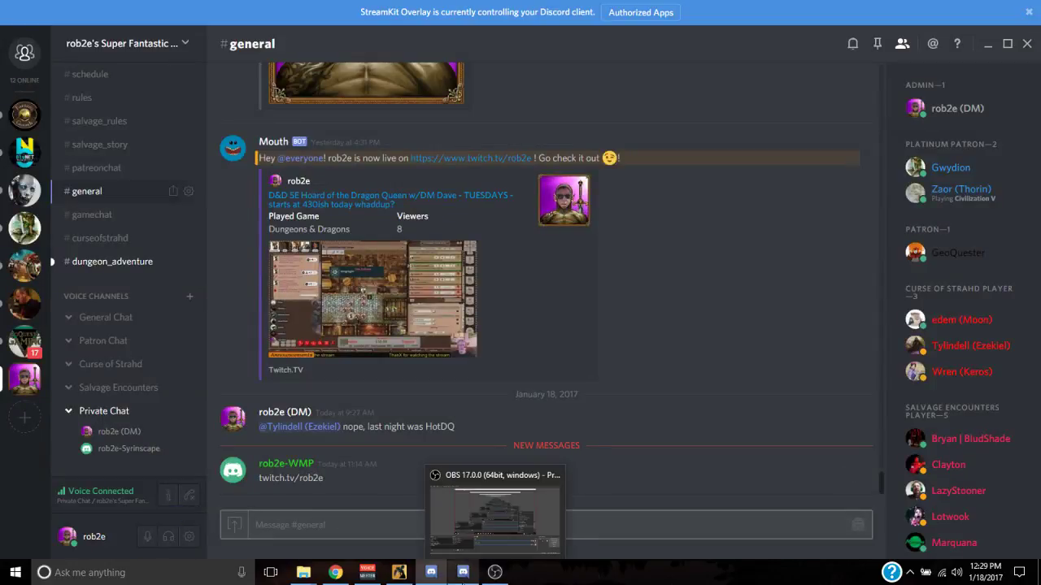
click(462, 573)
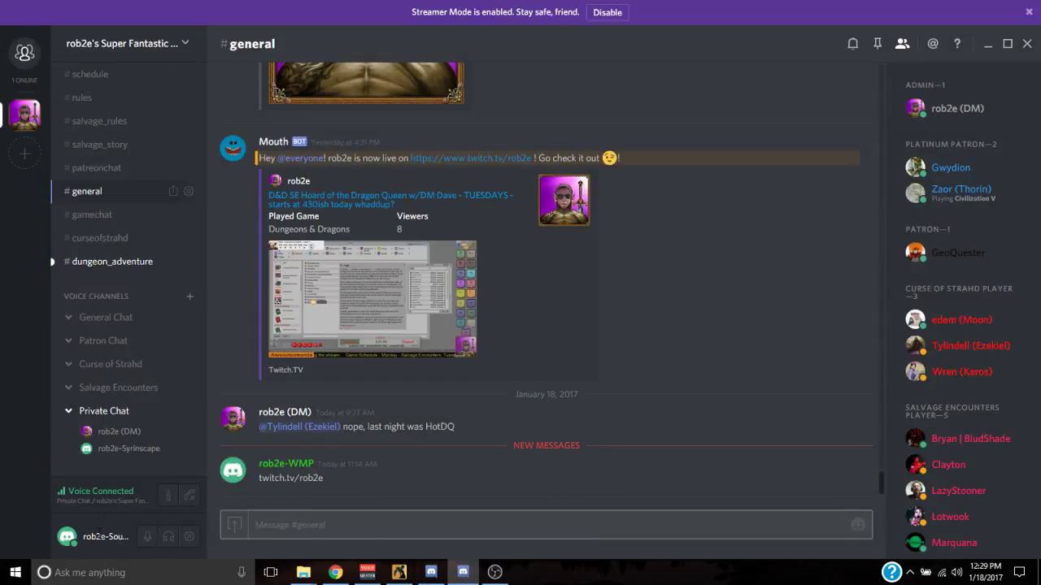
click(189, 537)
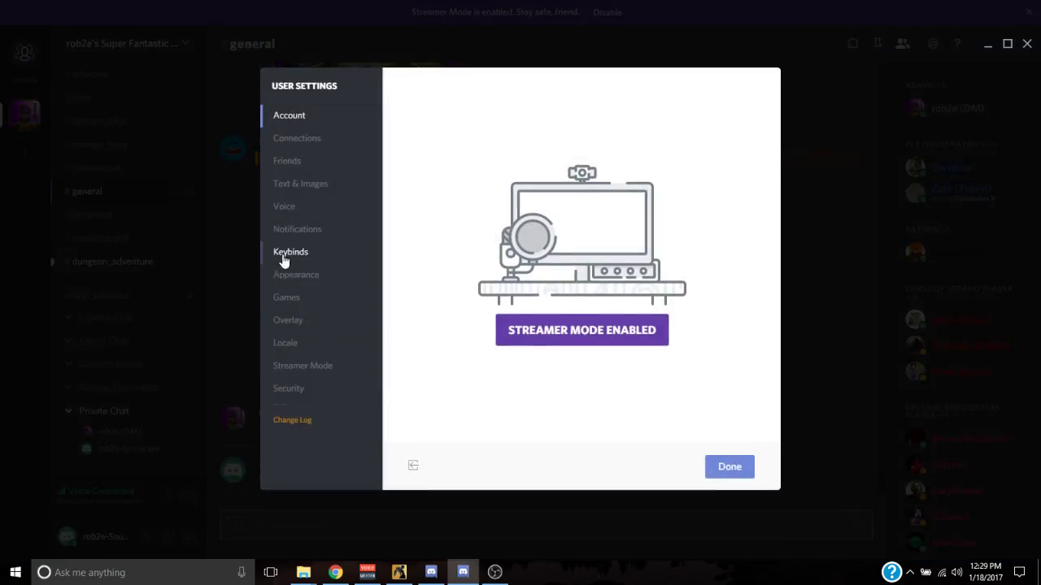
click(288, 211)
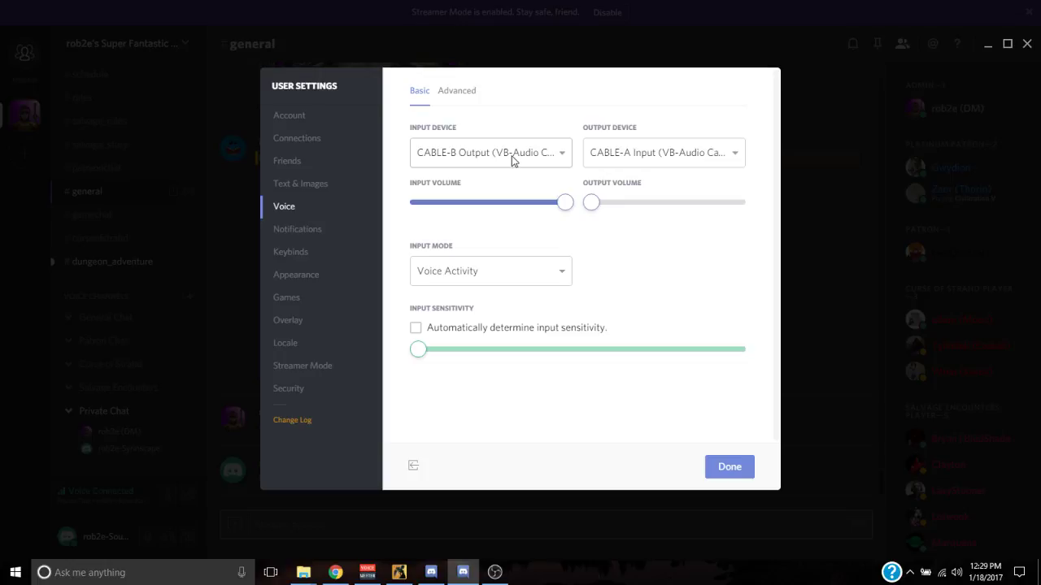
Step: Keep output on CABLE-A Input and Voice Activity mode, lower output volume to 0%, and close settings
click(635, 159)
click(635, 160)
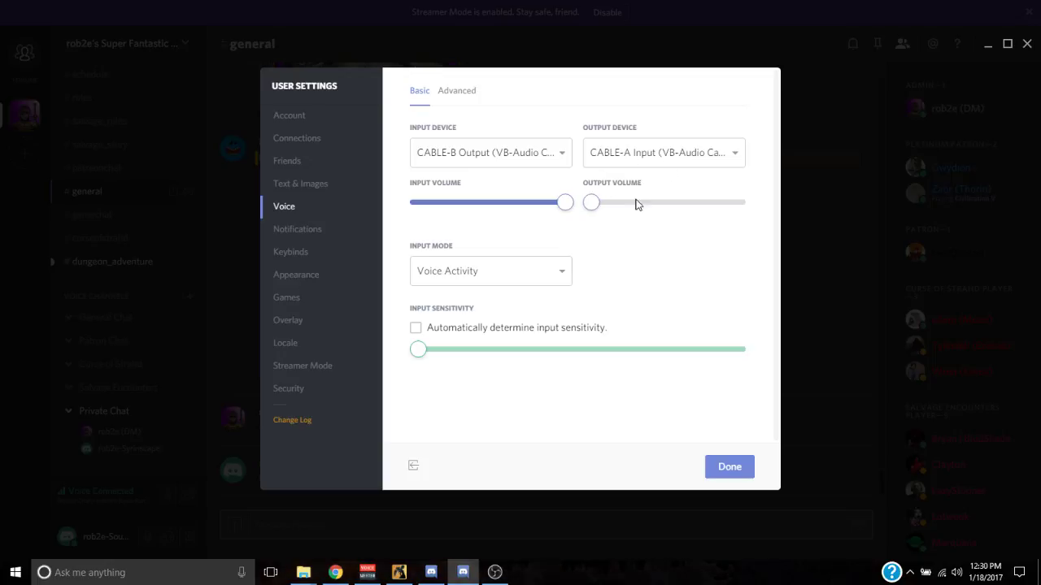
drag(591, 203, 567, 204)
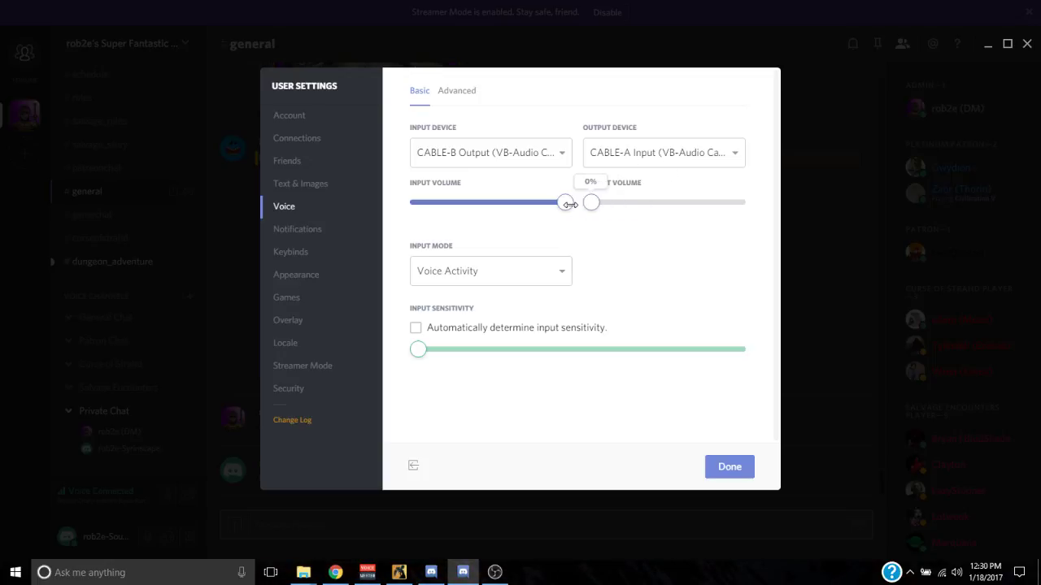
click(440, 274)
click(438, 279)
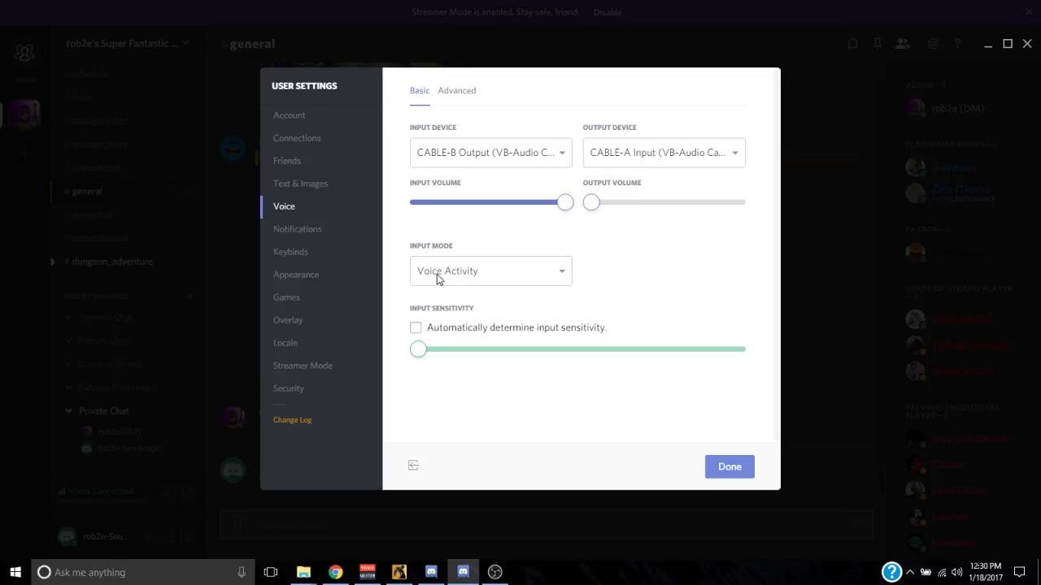
click(416, 329)
click(417, 329)
click(731, 468)
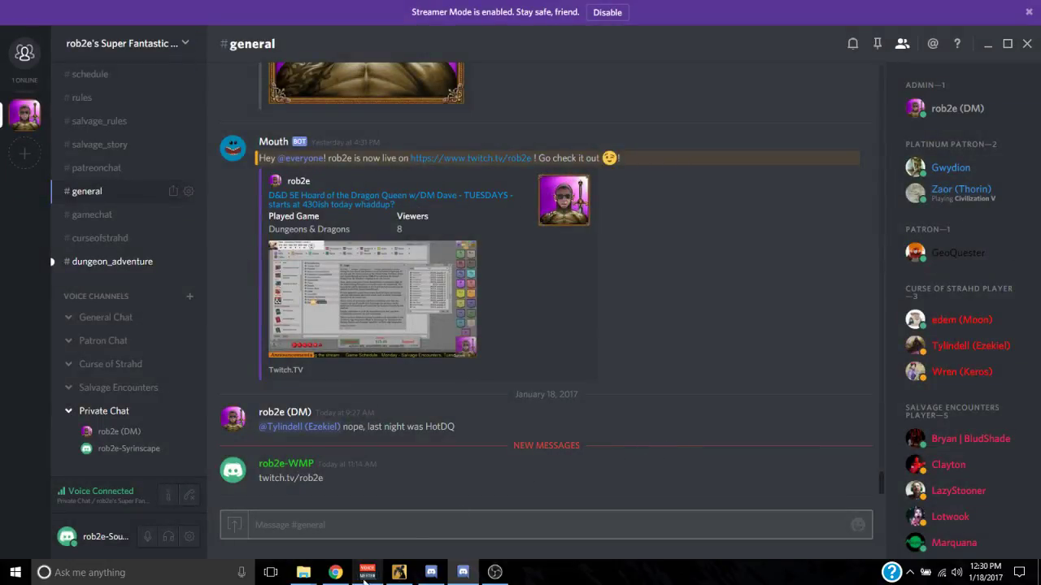
Step: Bring the Voicemeeter Banana mixer to the front from the taskbar
mouse_move(364, 580)
mouse_move(396, 577)
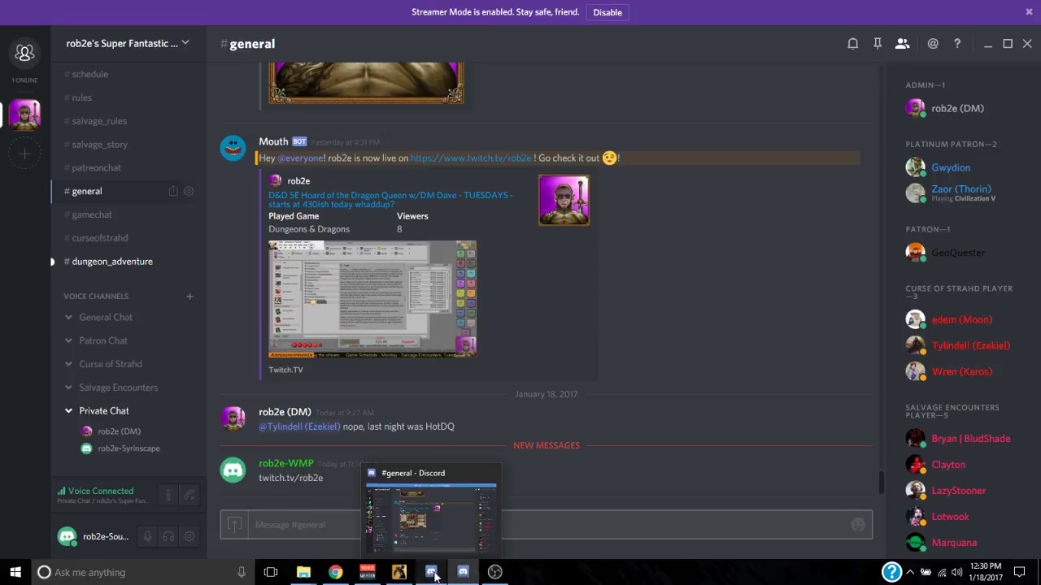
click(367, 572)
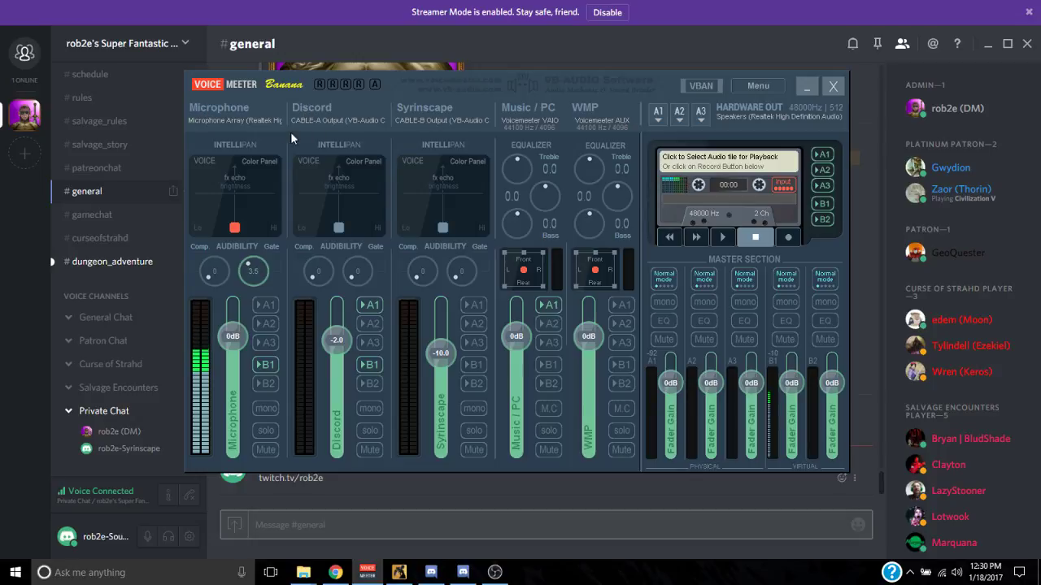
Step: Edit the Microphone strip's label, keeping the name Microphone
double_click(234, 104)
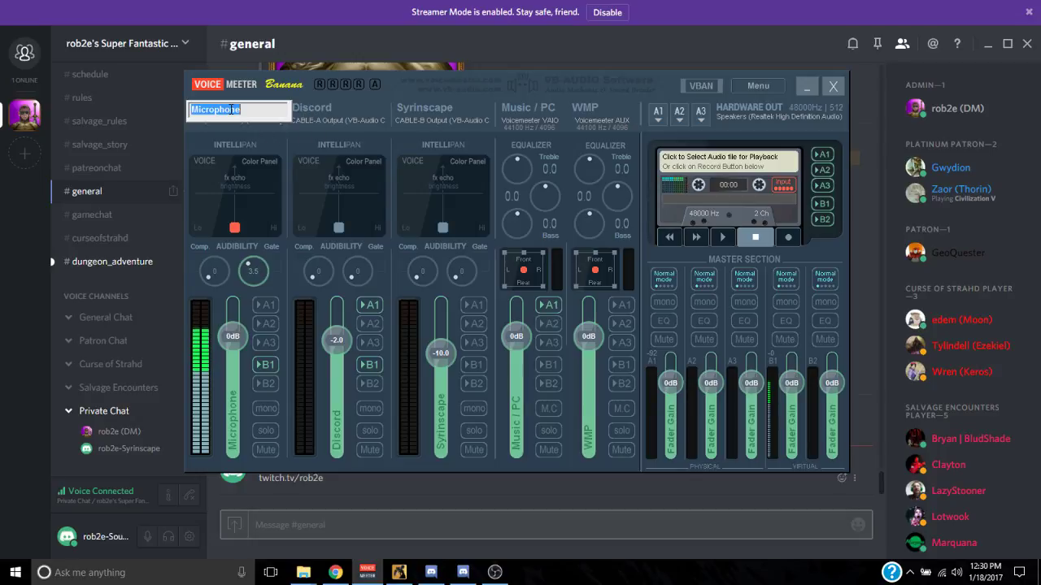
click(240, 107)
key(BackSpace)
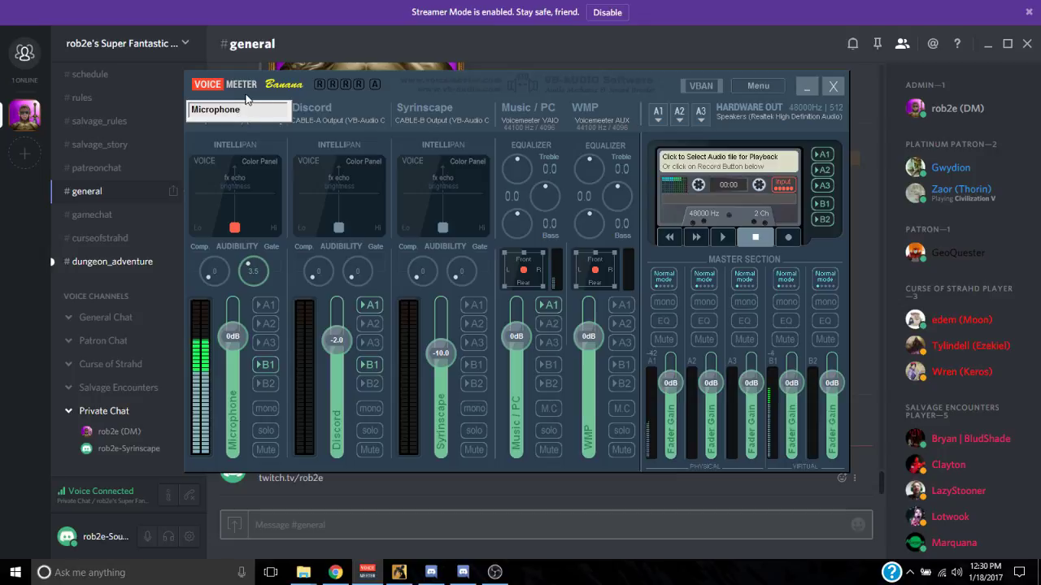
key(Return)
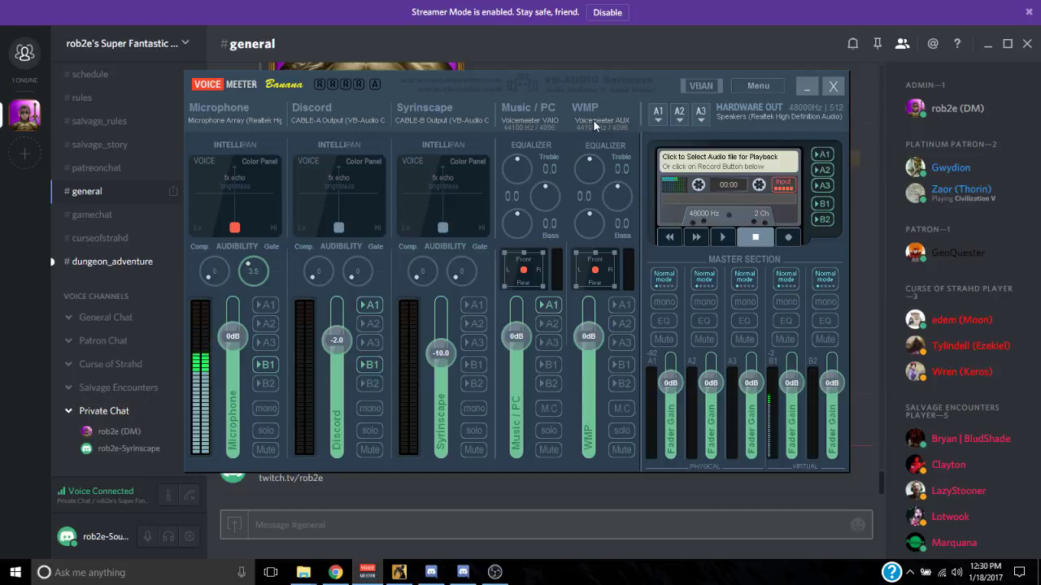
Step: Confirm Microphone Array, CABLE-A Output and CABLE-B Output on the Microphone, Discord and Syrinscape strips, then show A1's device list
click(214, 121)
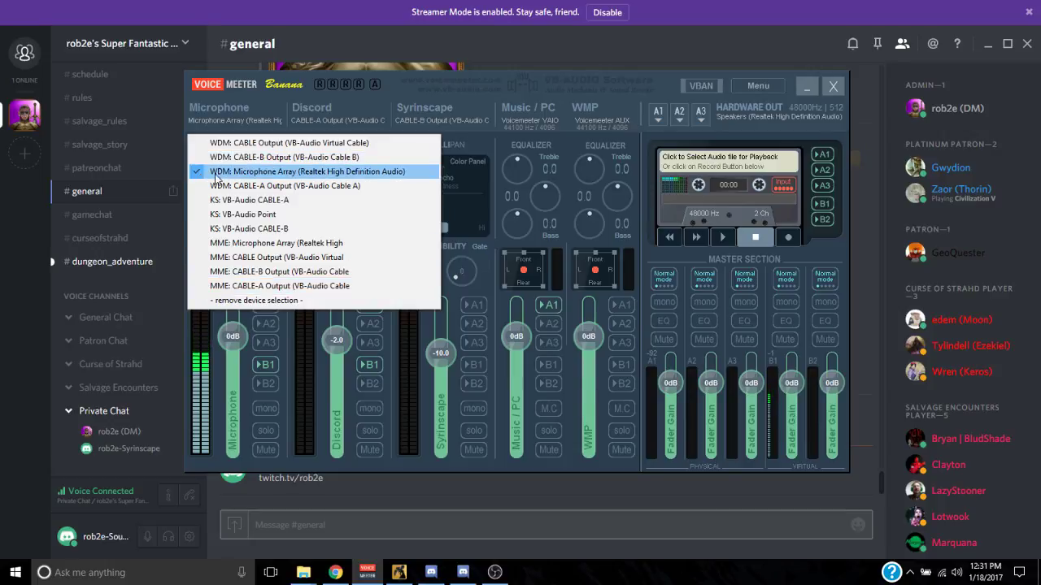
click(279, 170)
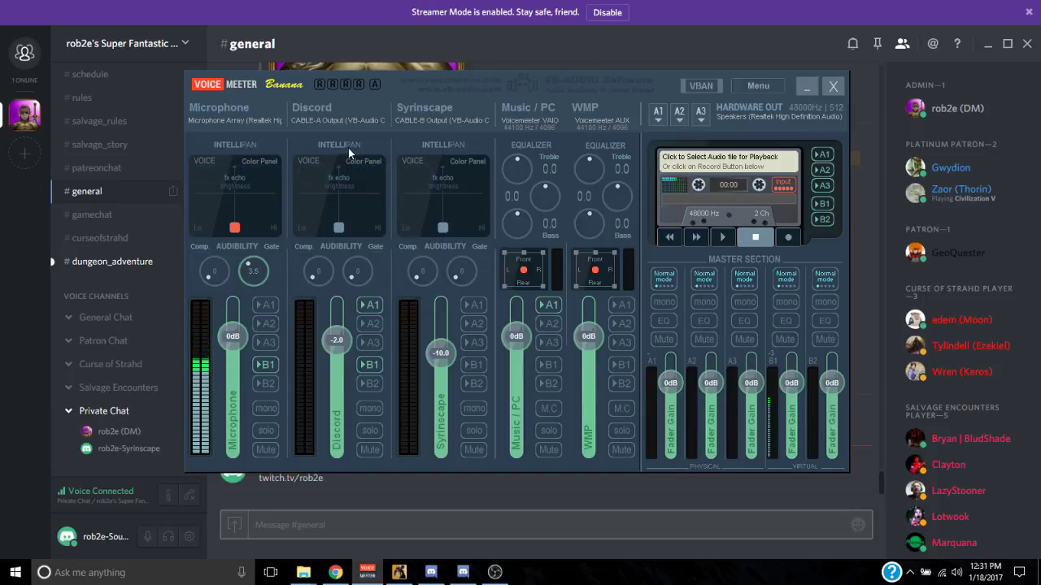
click(329, 121)
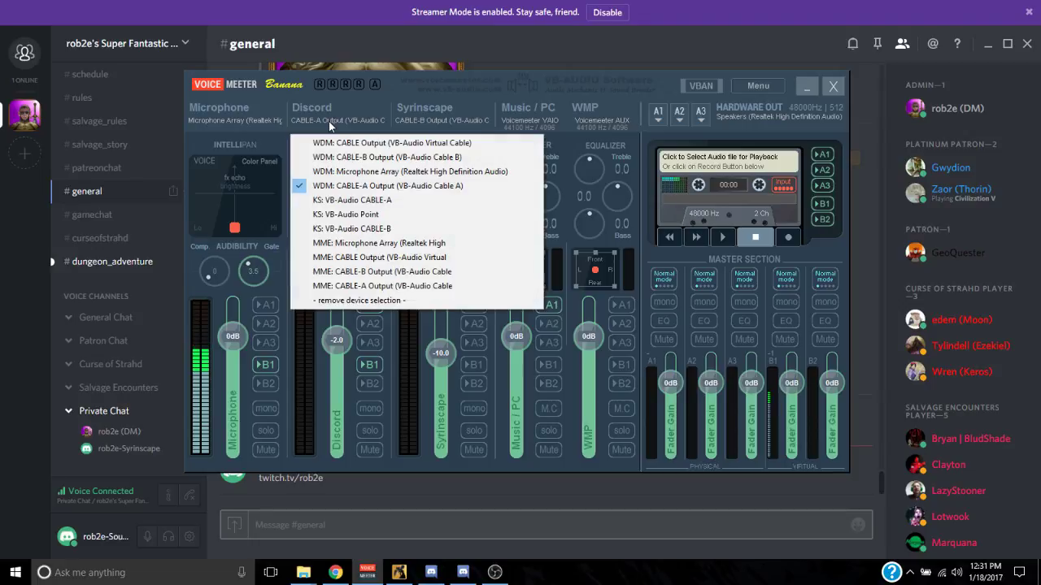
click(387, 192)
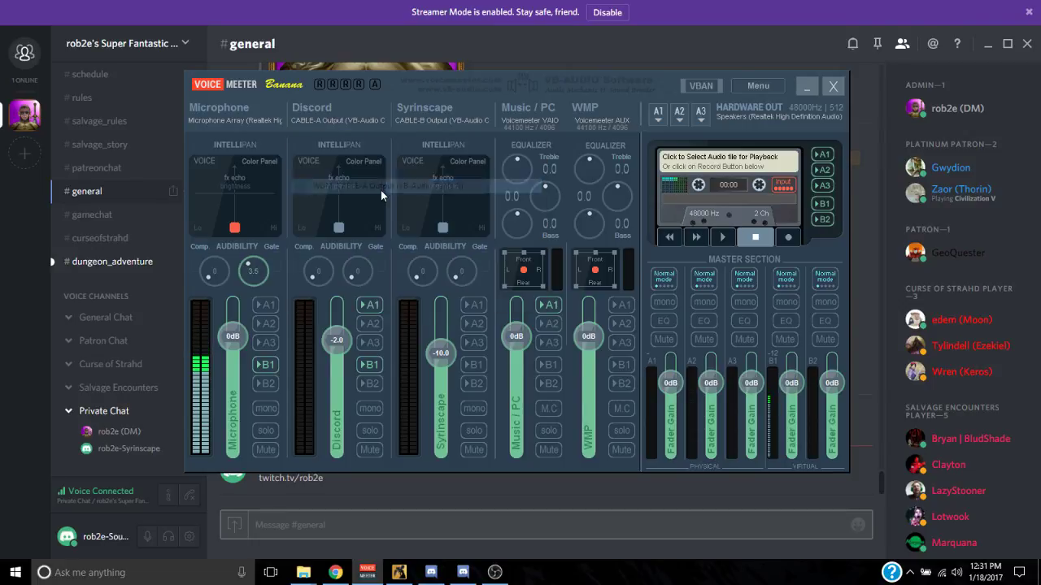
click(434, 121)
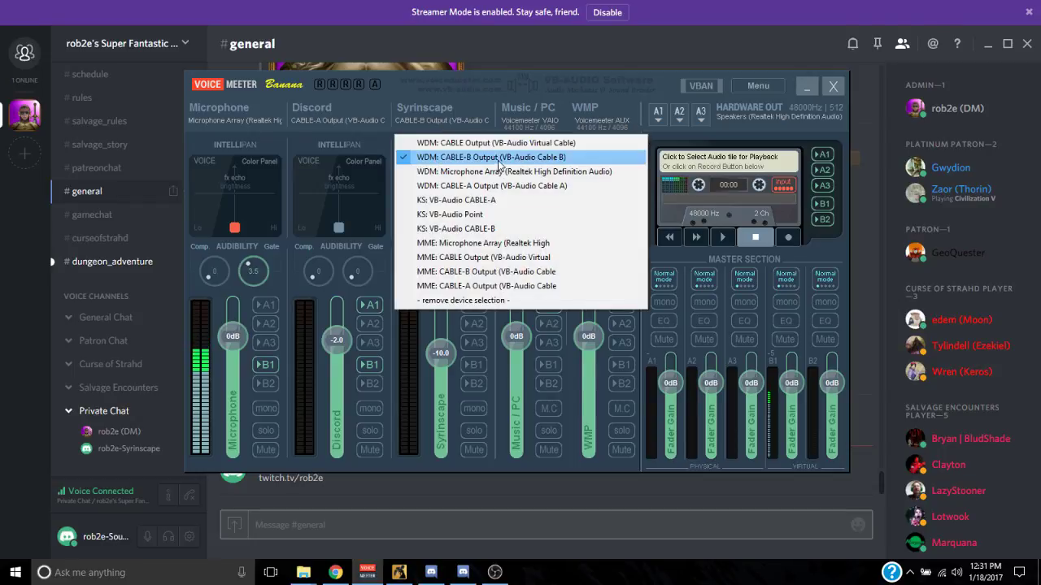
click(461, 157)
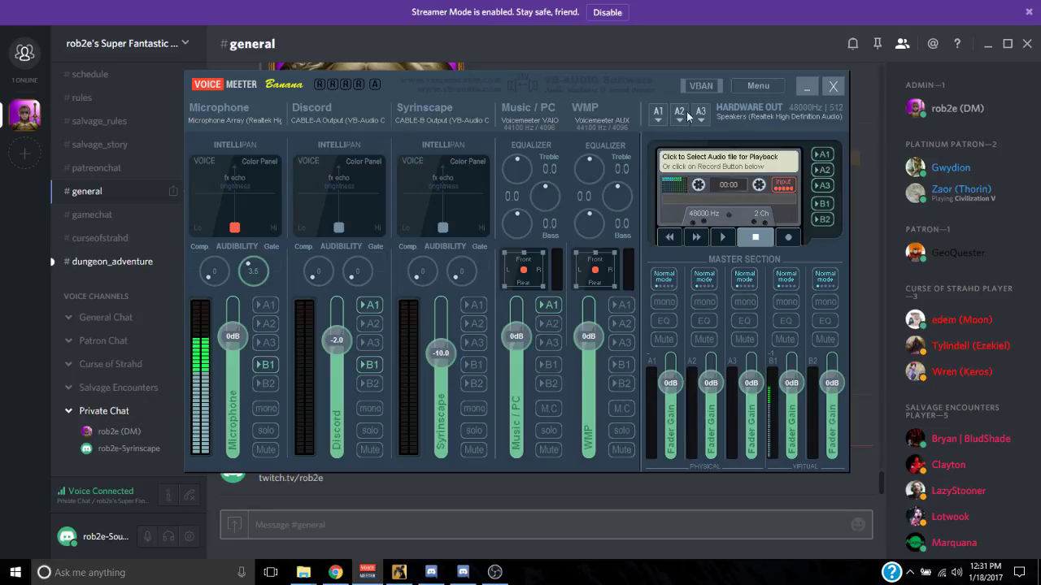
click(658, 114)
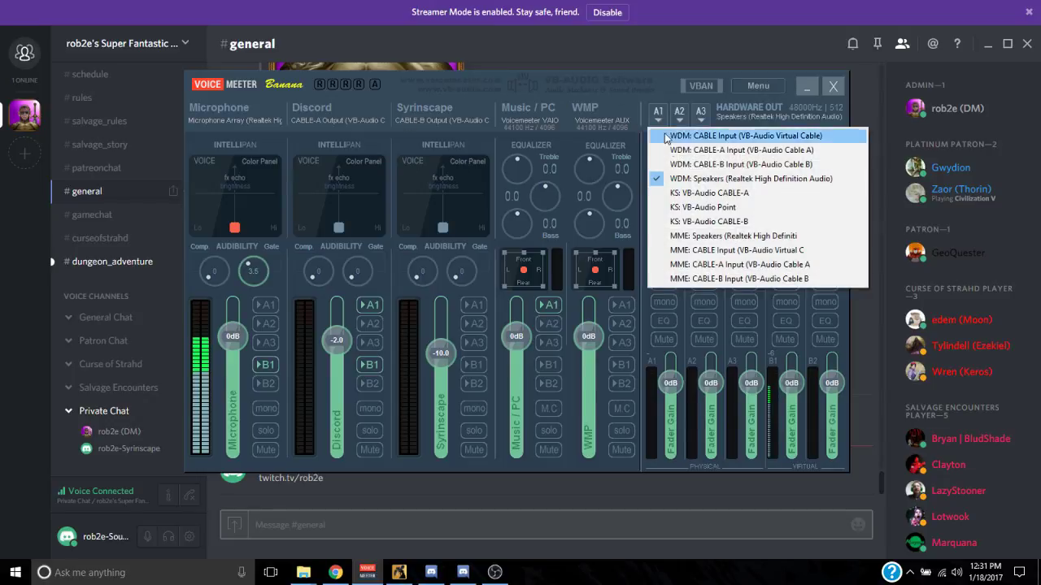
Step: Look over the A2 and A3 device lists, keeping A1 on WDM: Speakers (Realtek)
click(720, 179)
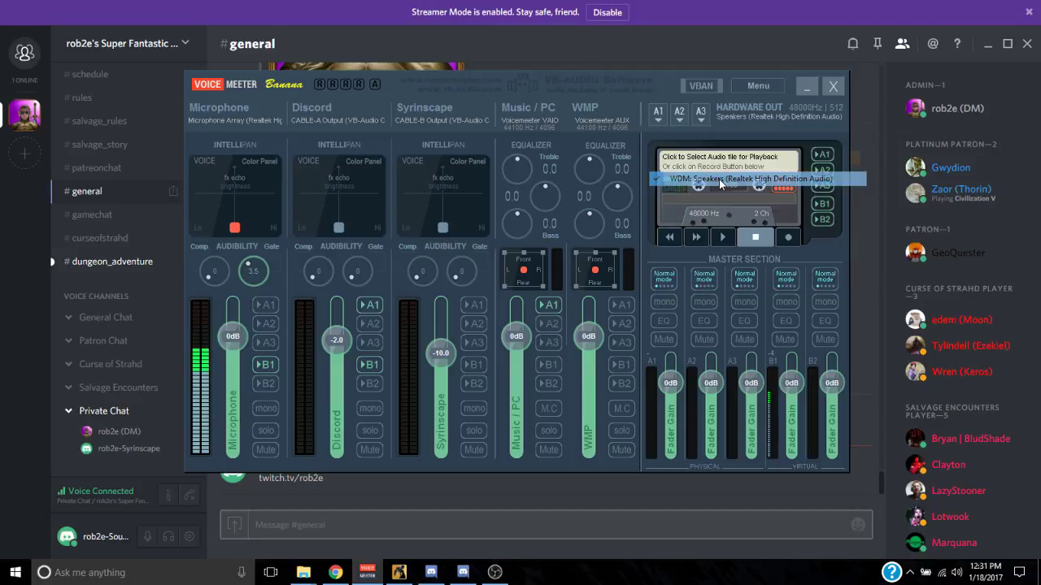
click(679, 115)
click(702, 115)
click(681, 117)
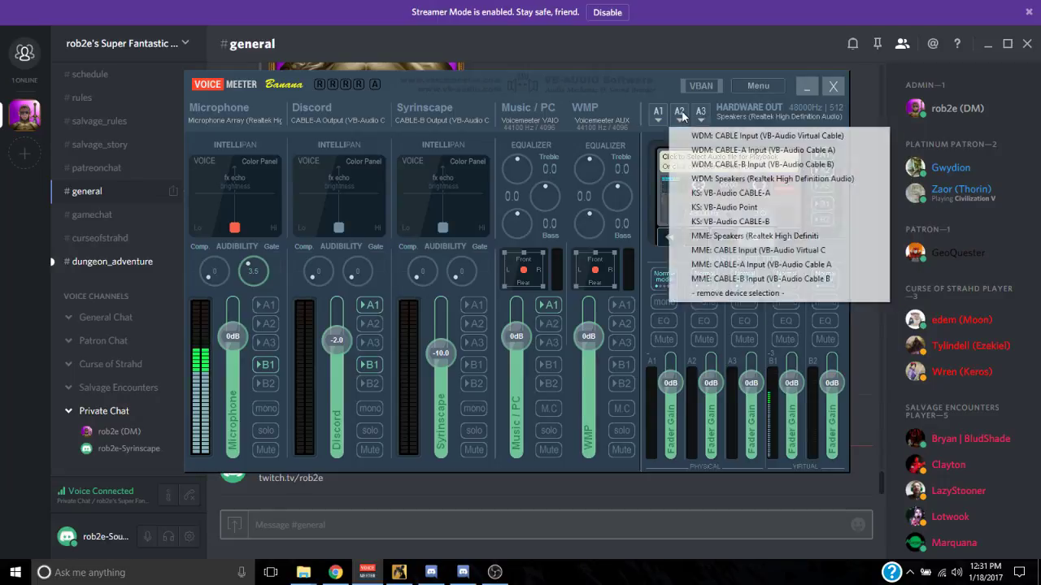
click(681, 116)
click(682, 116)
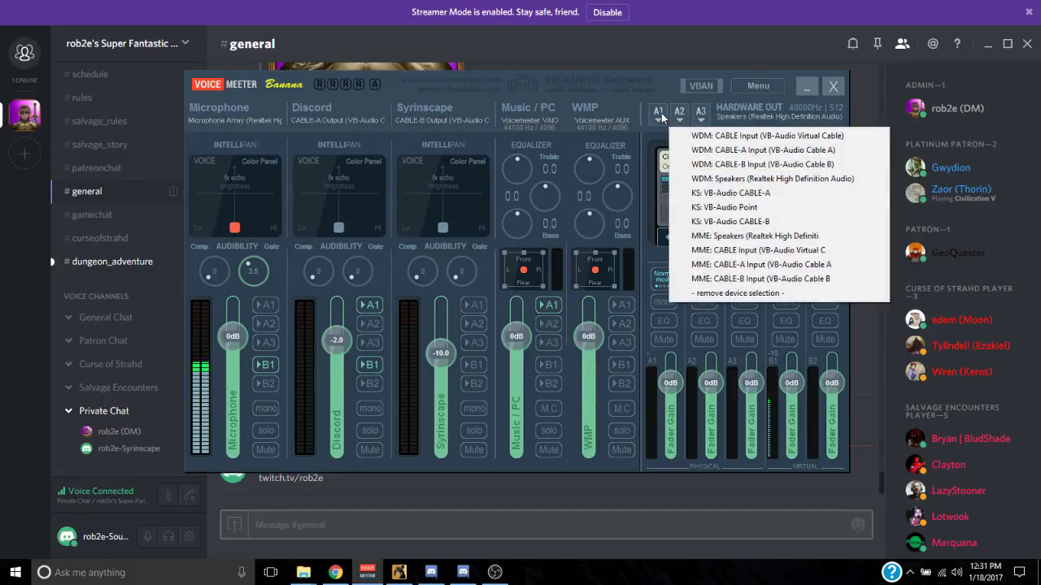
click(660, 113)
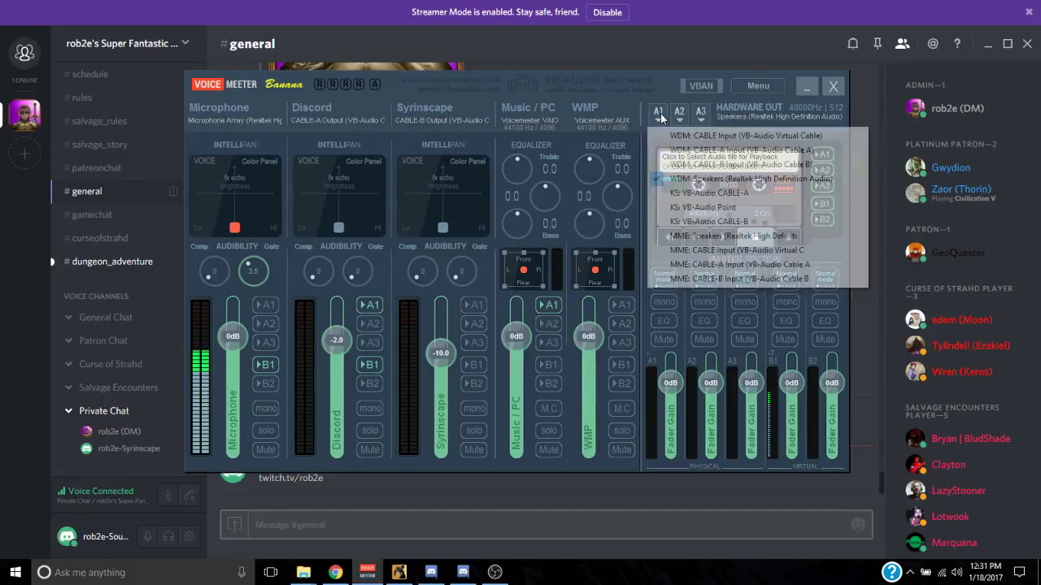
click(687, 183)
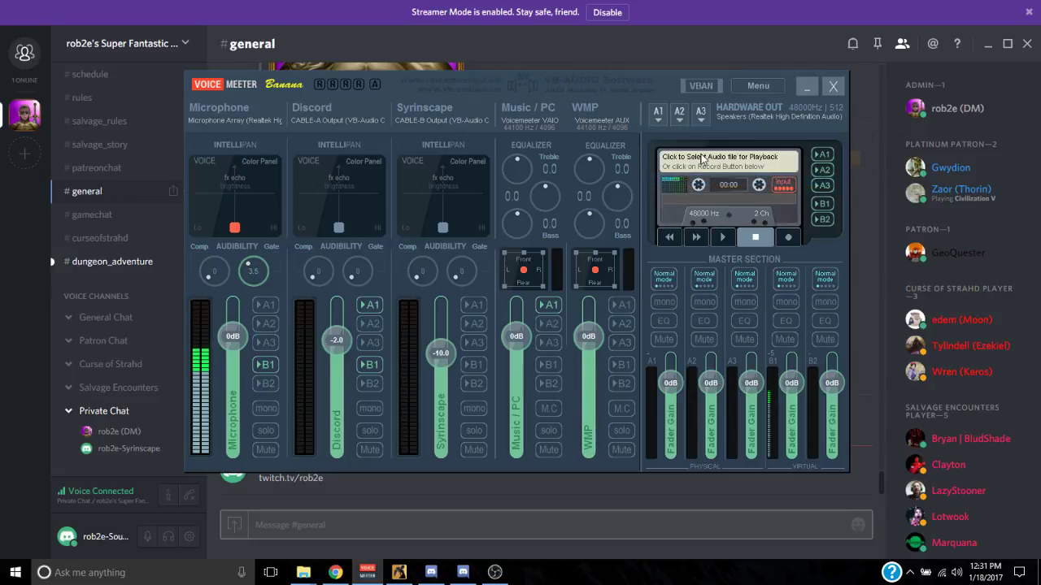
Step: Save the mixer settings over Voice Meter Setting.xml in Documents, confirming the overwrite
click(759, 85)
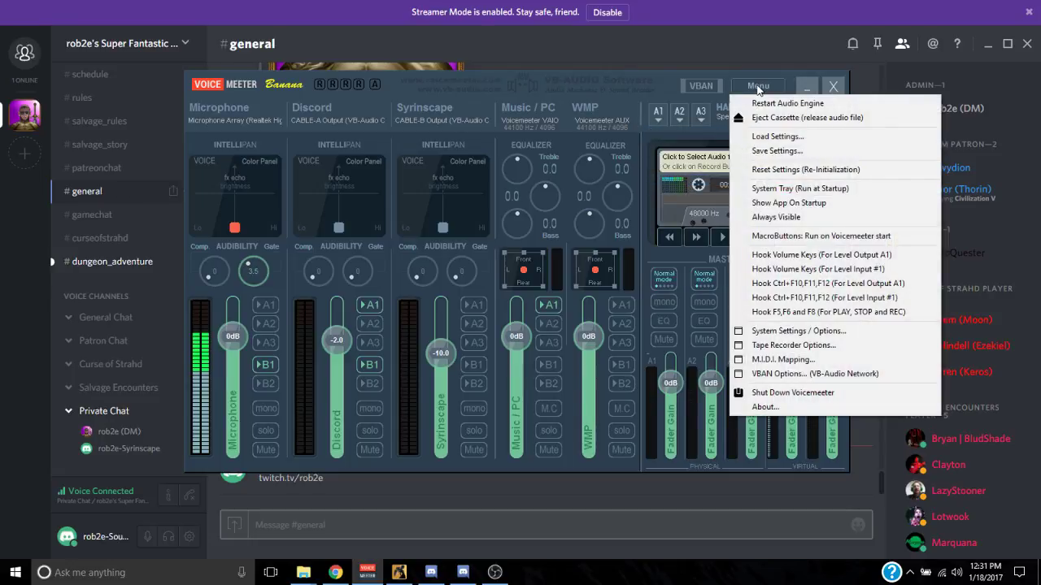
click(775, 151)
scroll(435, 223, down, 3)
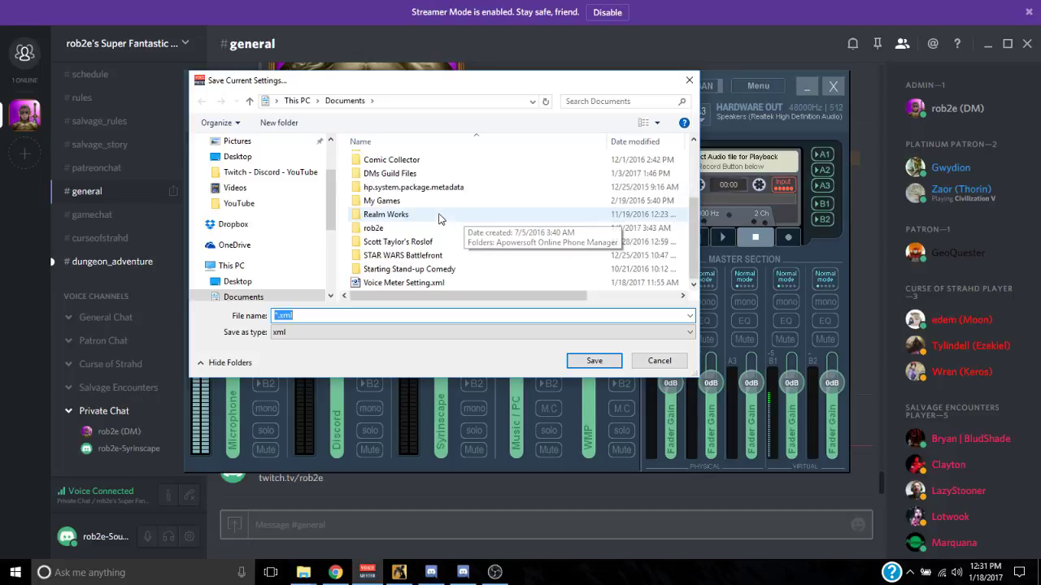
click(381, 288)
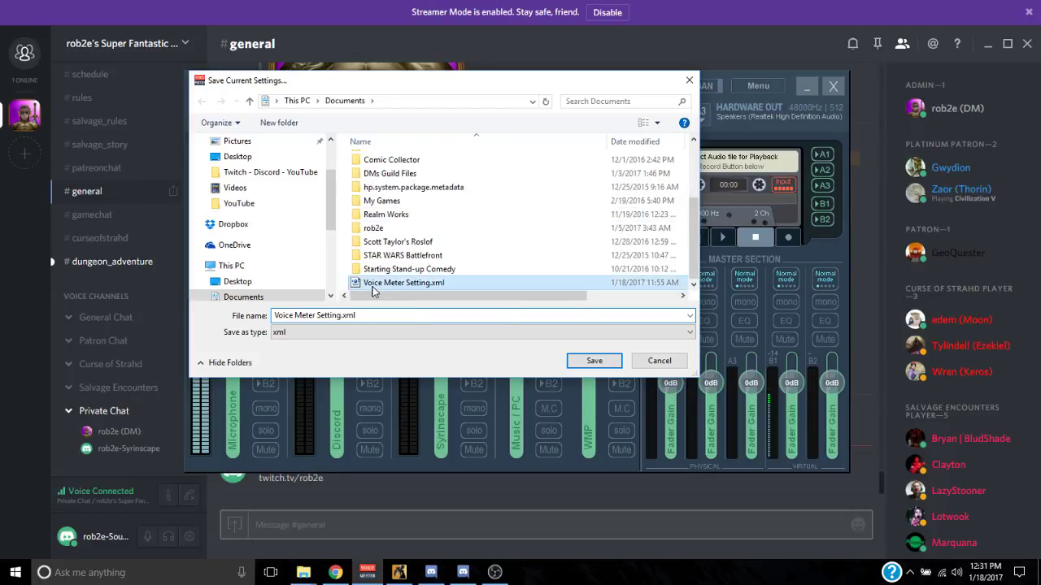
click(594, 360)
click(502, 335)
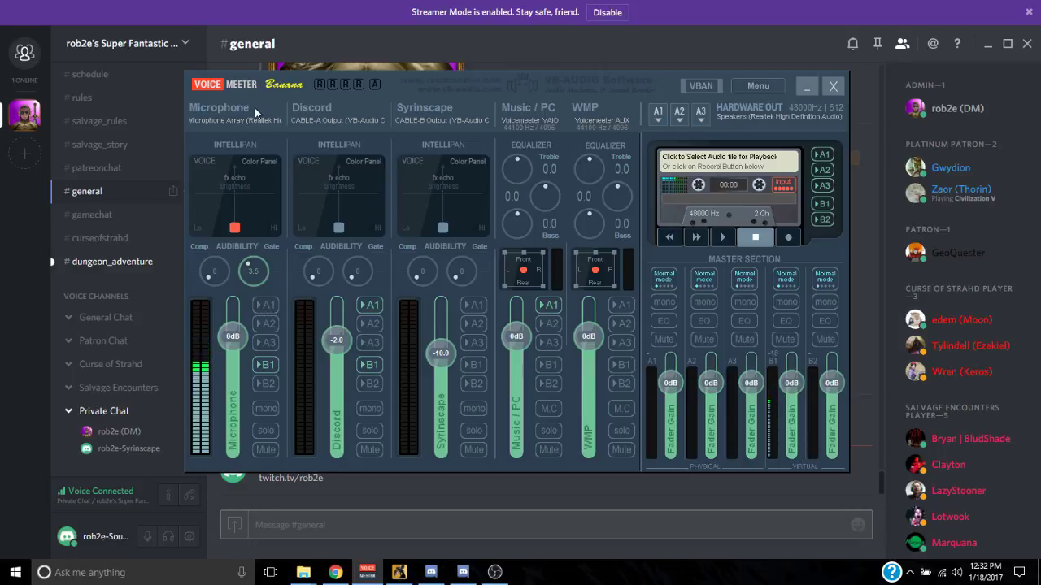
Step: Send the Microphone strip to A1, and toggle its B1 bus off and back on
click(262, 304)
click(264, 369)
click(264, 369)
Step: Turn off A1 on Voicemeeter's Discord strip so Discord no longer plays to the speakers, then return to Discord
click(402, 577)
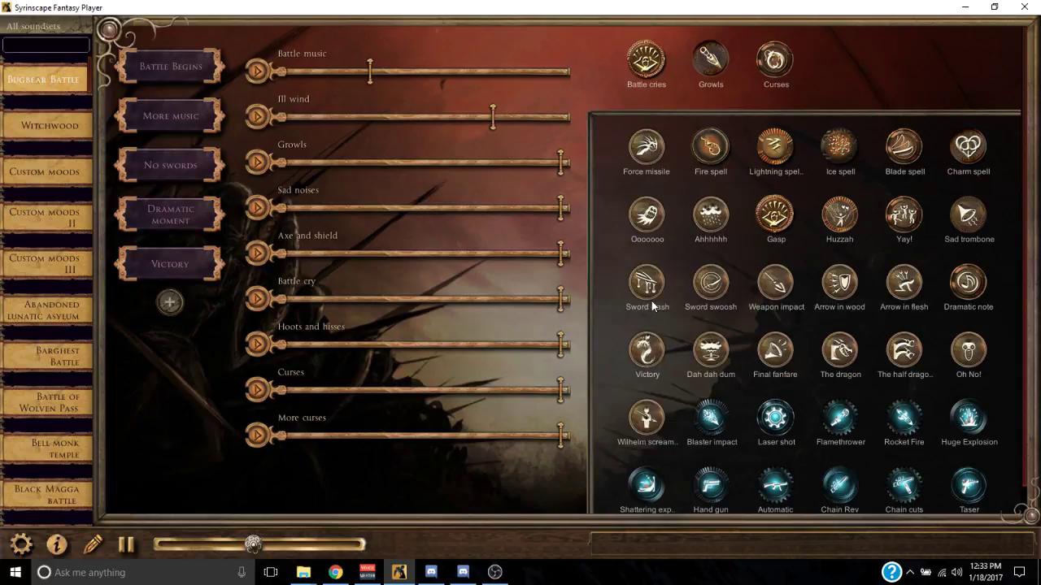
click(367, 573)
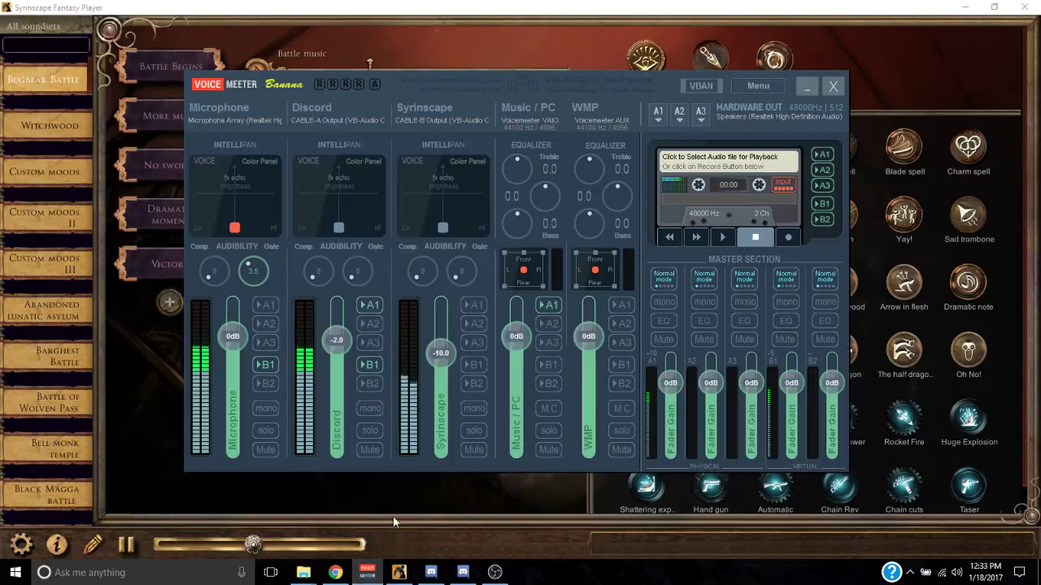
click(369, 305)
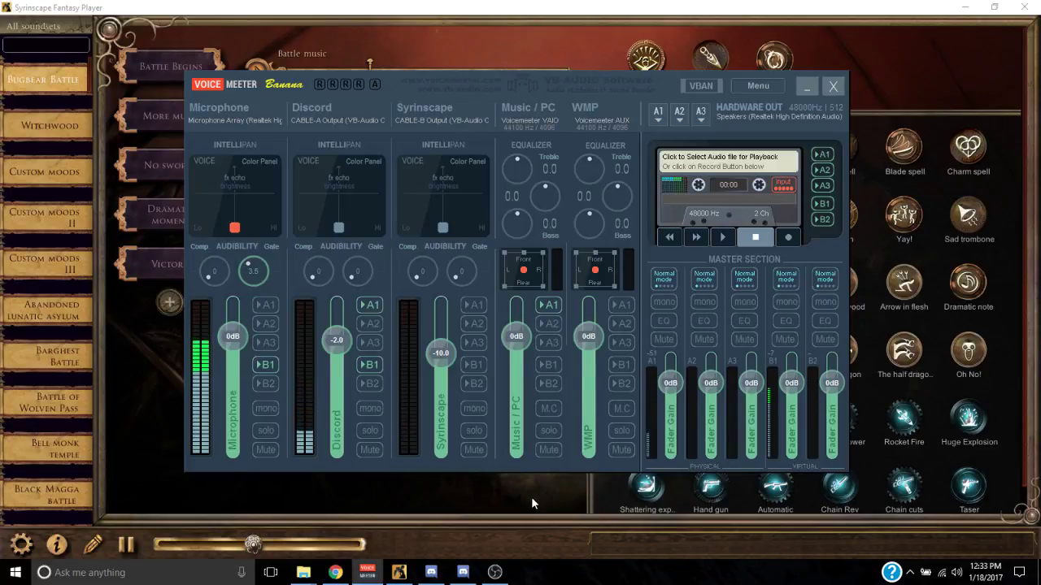
click(599, 500)
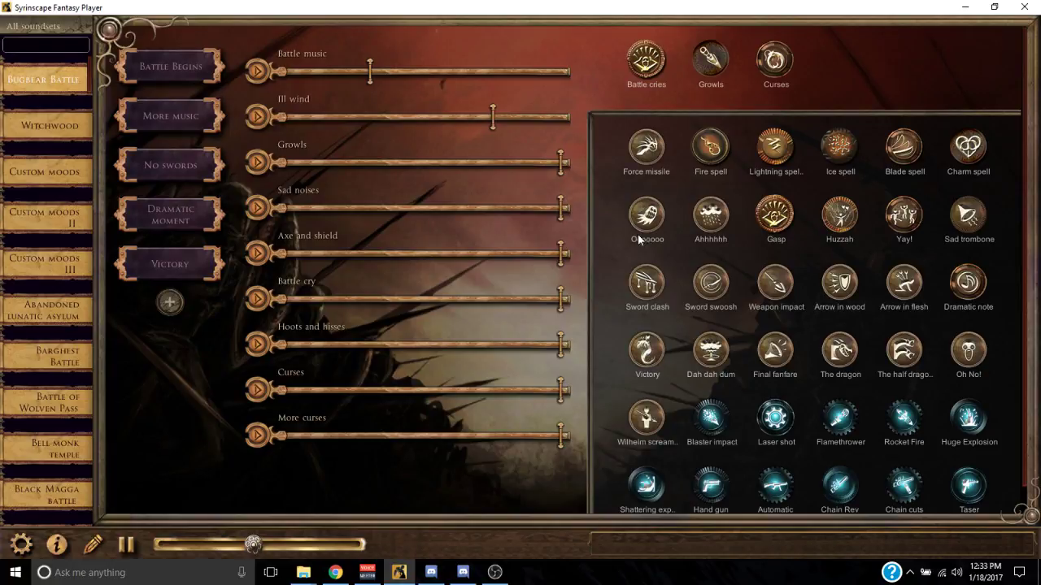
click(442, 580)
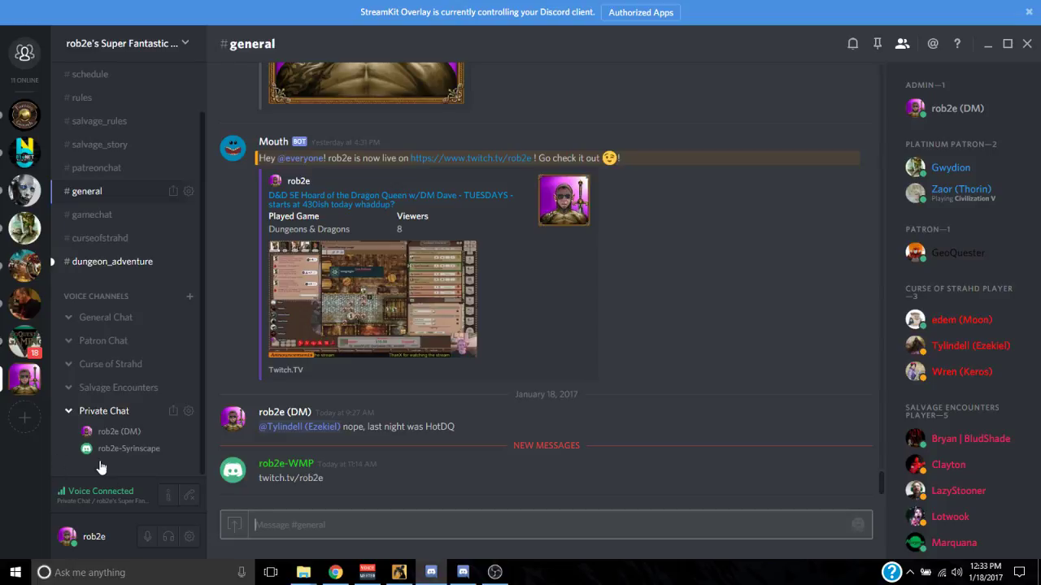
Step: Restore the Voicemeeter Banana mixer from the taskbar over the Discord window
click(367, 573)
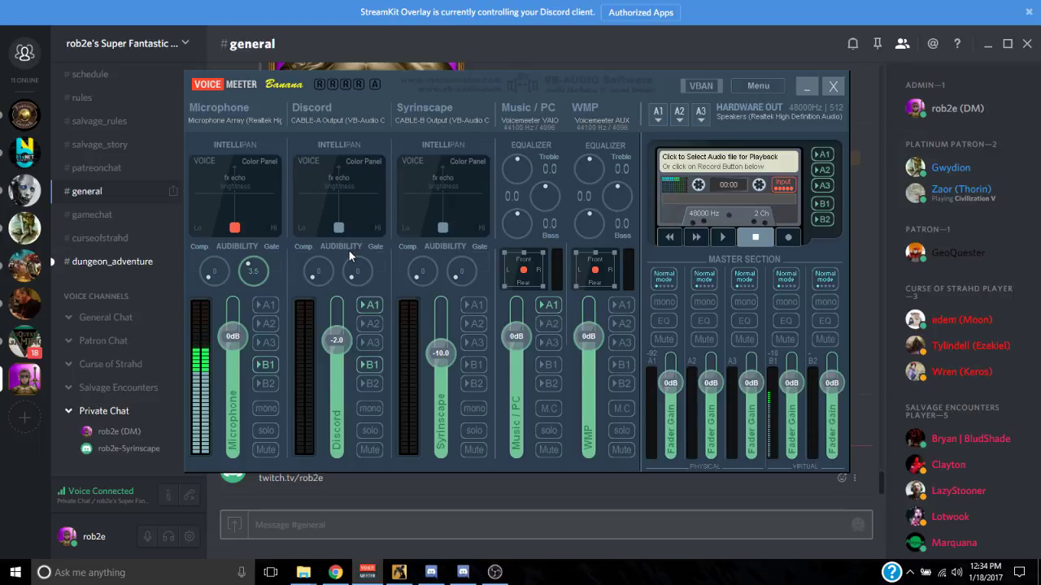
click(371, 365)
click(370, 365)
double_click(250, 273)
mouse_move(254, 278)
mouse_down()
mouse_move(242, 243)
mouse_move(234, 256)
mouse_move(264, 283)
mouse_up()
mouse_move(235, 339)
mouse_down()
mouse_move(233, 313)
mouse_move(235, 384)
mouse_move(234, 334)
mouse_up()
double_click(235, 335)
text(0)
key(Return)
double_click(234, 340)
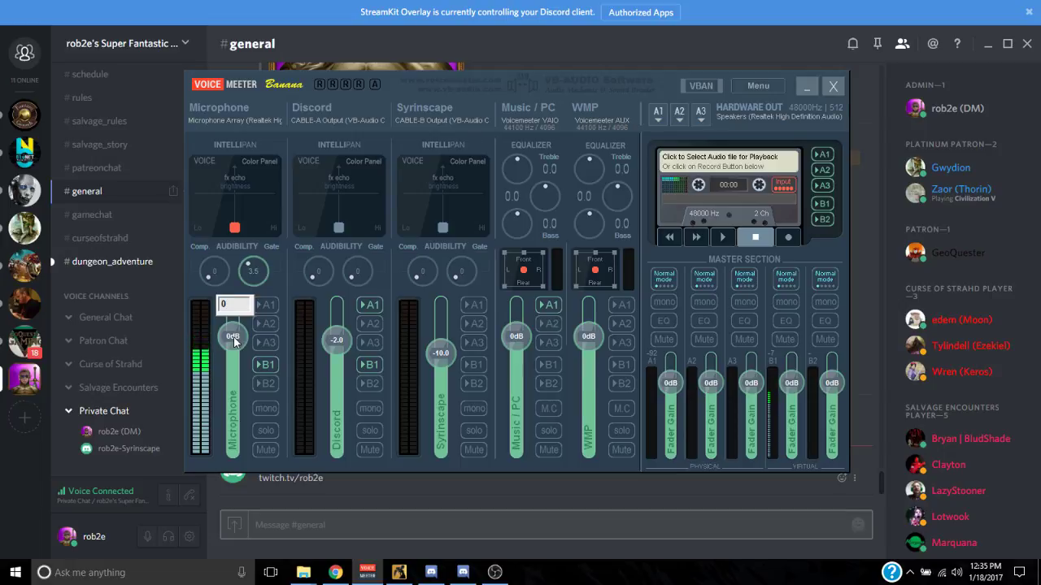
key(Escape)
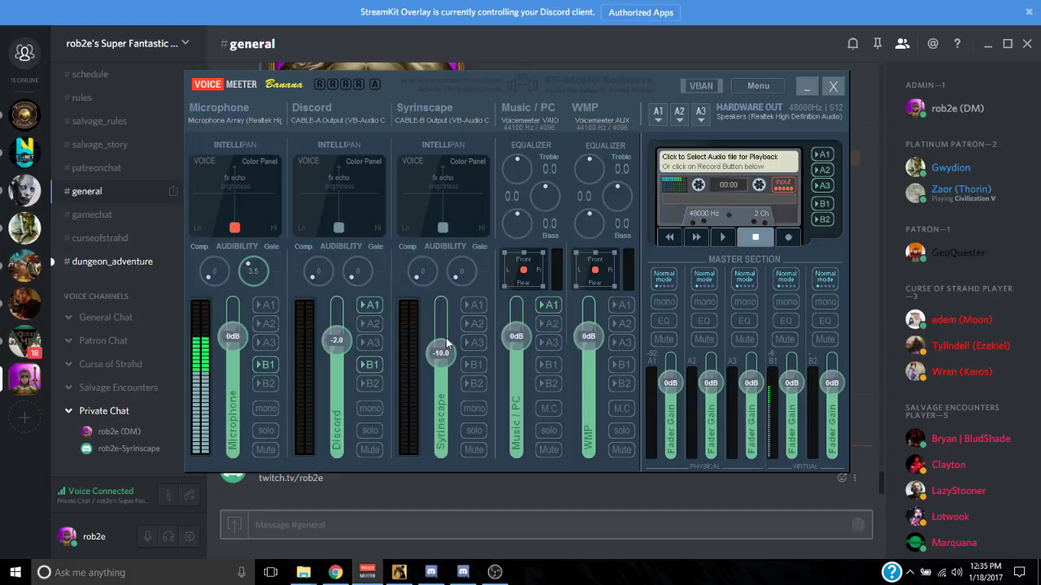
Step: Inspect the CABLE-B Input playback device in Windows Sound, closing the list unchanged
right_click(957, 573)
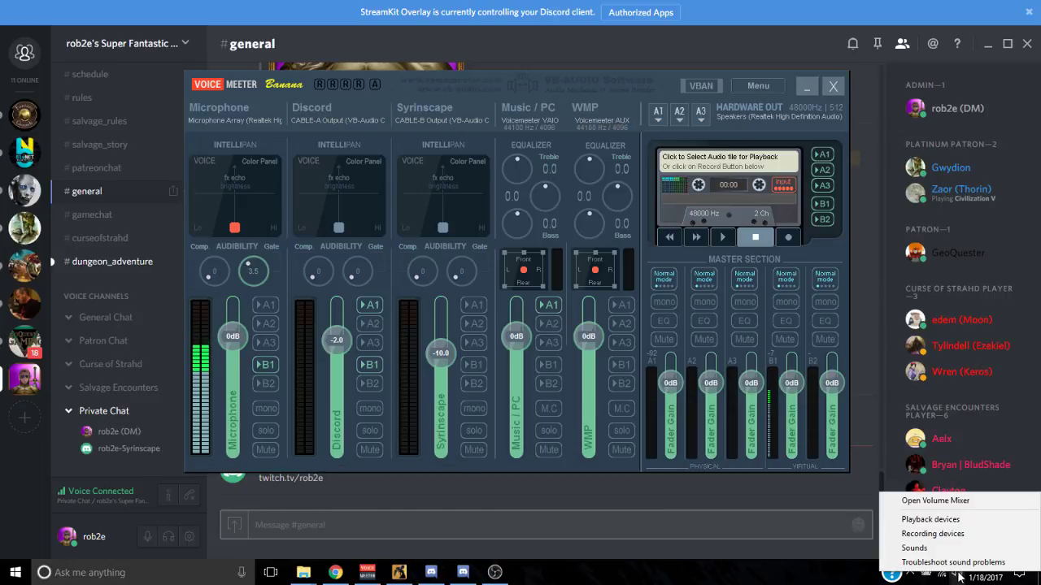
click(935, 519)
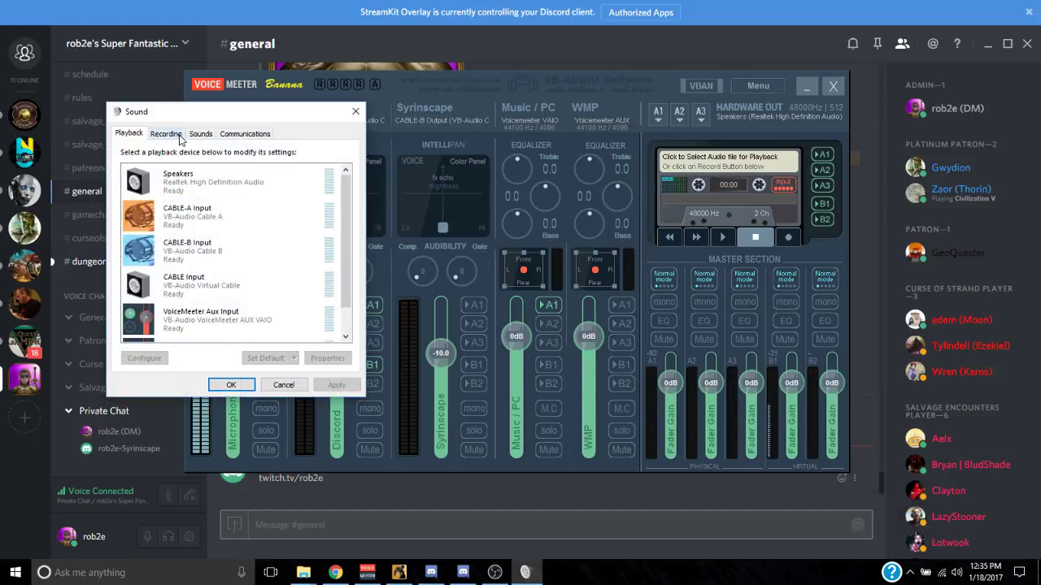
click(178, 248)
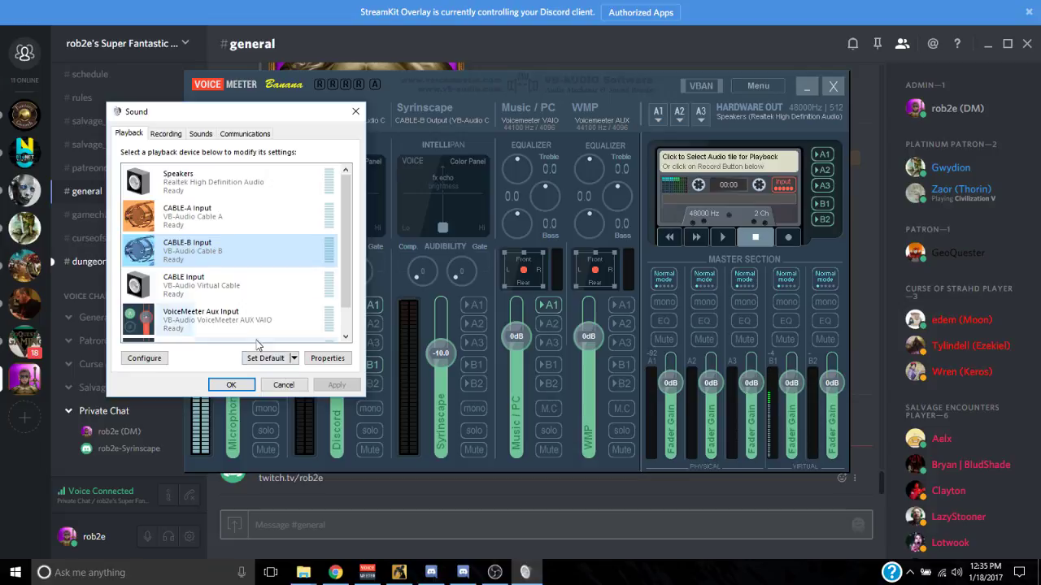
click(273, 387)
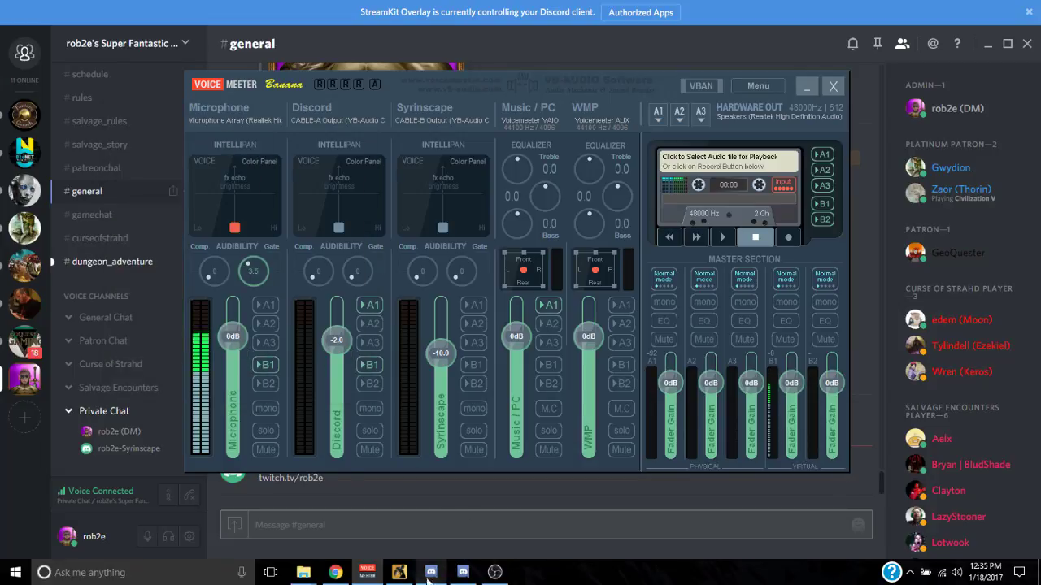
click(399, 573)
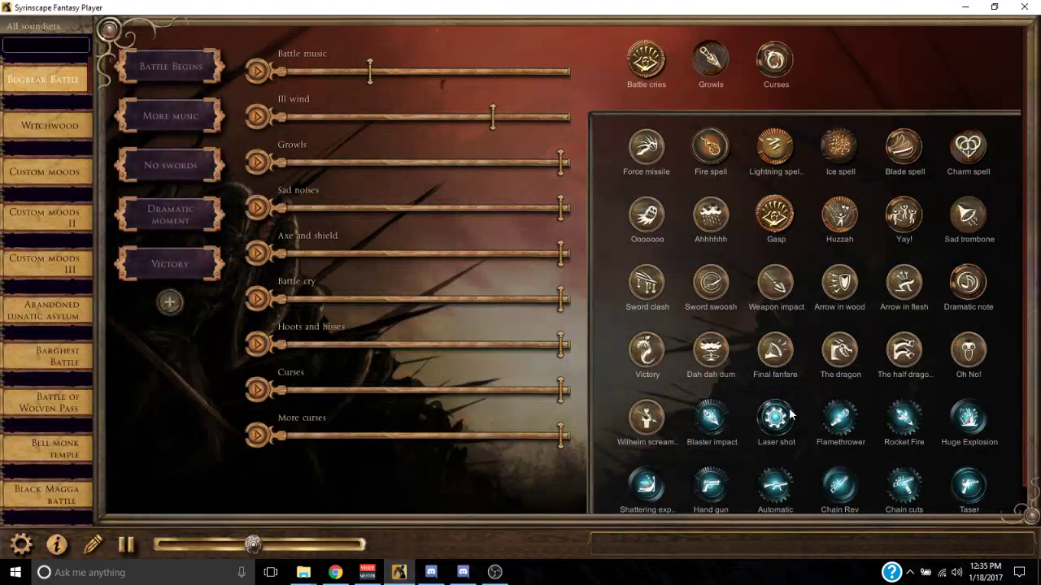
Step: Verify VoiceMeeter Input is the default playback device and VoiceMeeter Output the default recording device
right_click(956, 573)
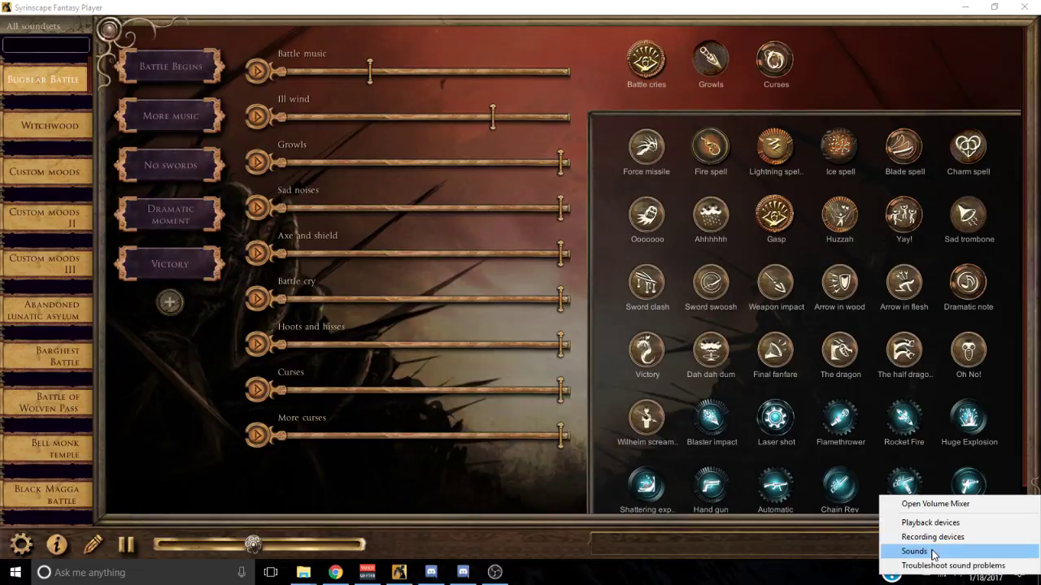
click(932, 537)
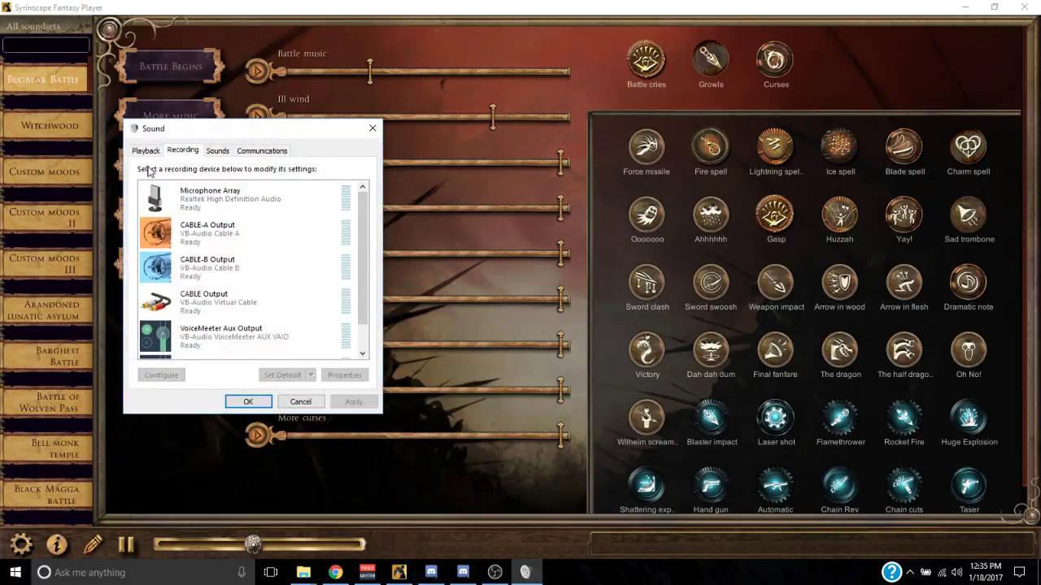
click(146, 151)
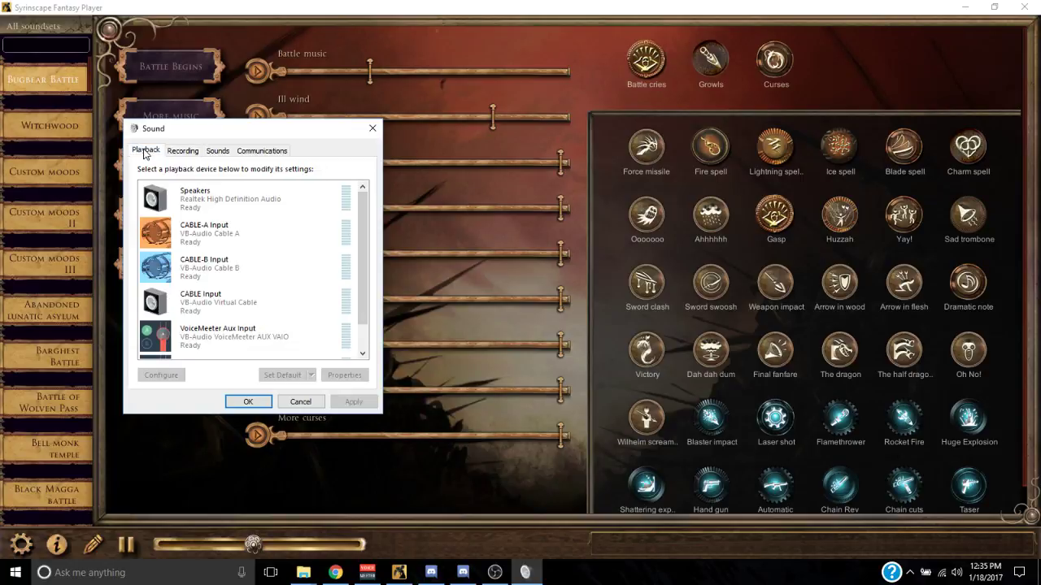
scroll(215, 321, down, 1)
click(209, 340)
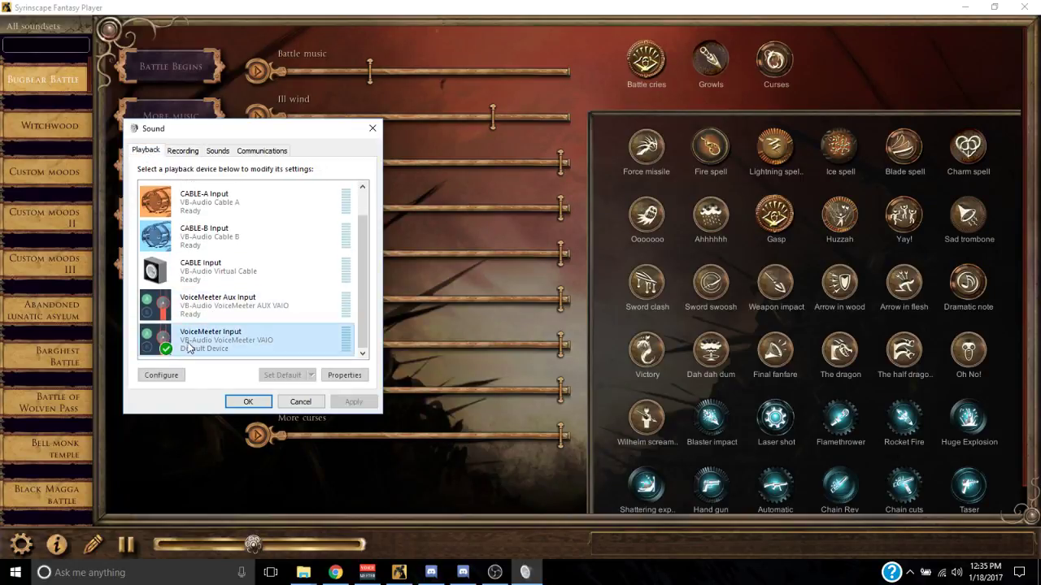
click(183, 150)
scroll(213, 300, down, 1)
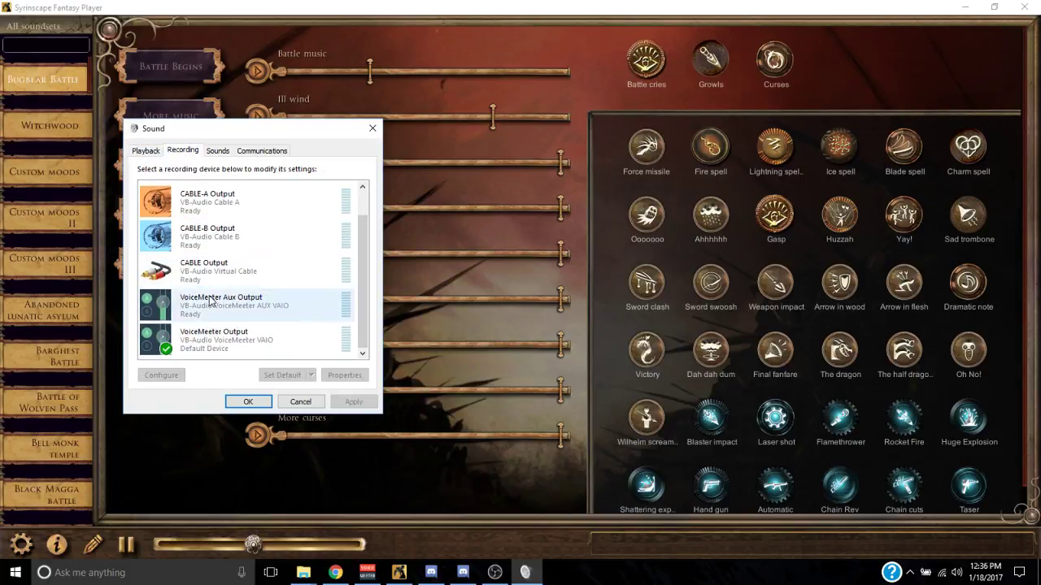
click(215, 350)
click(145, 151)
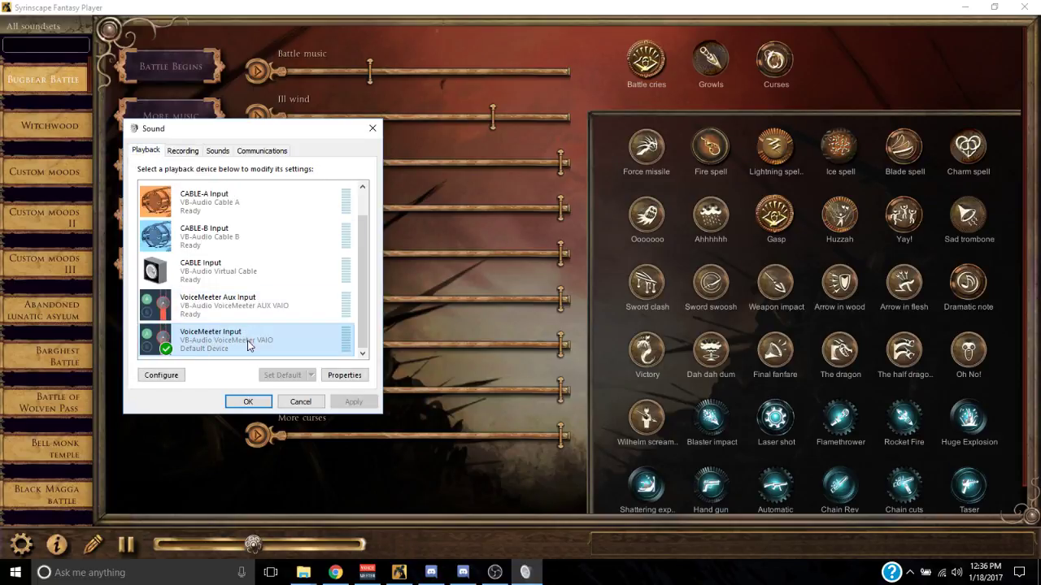
click(248, 402)
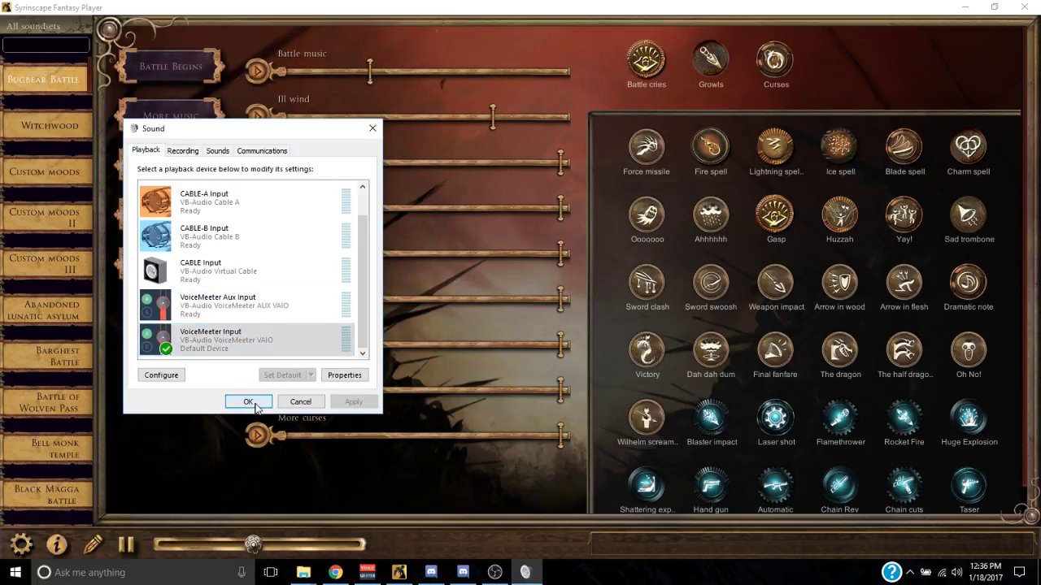
click(368, 573)
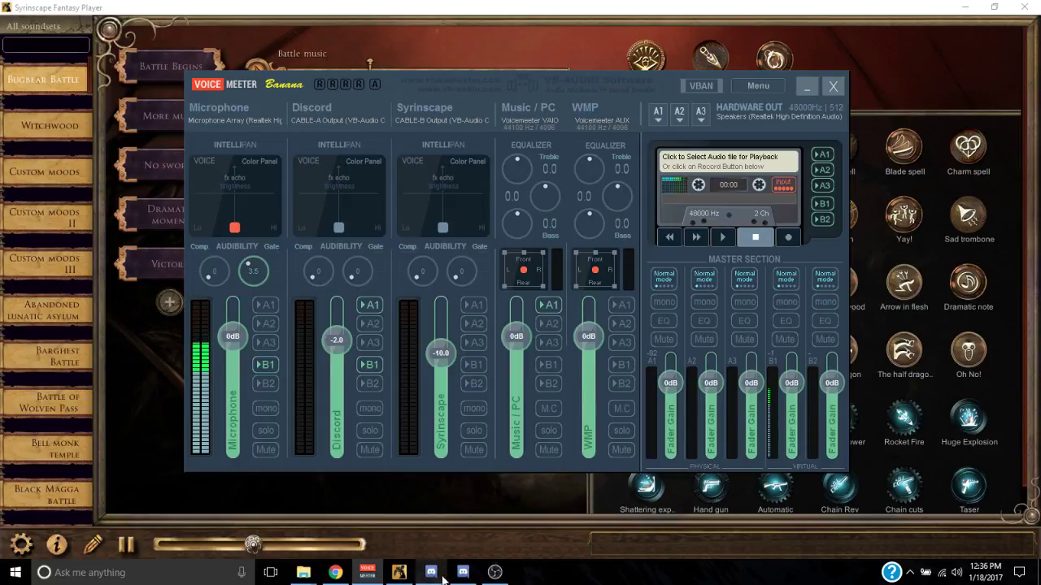
Step: Bring Syrinscape forward briefly, then switch to the Discord window on #general
mouse_move(397, 574)
click(397, 574)
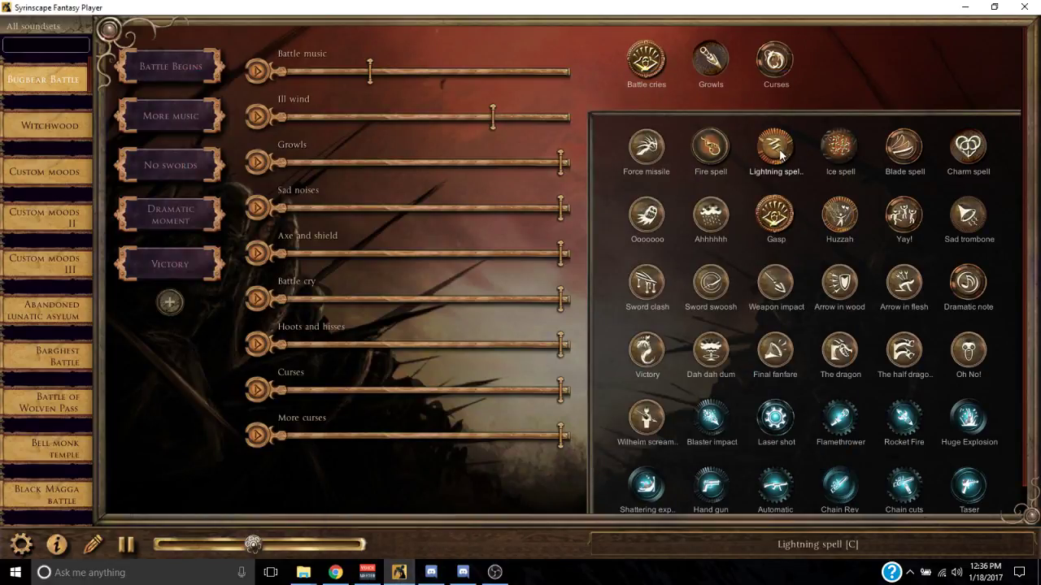
click(425, 574)
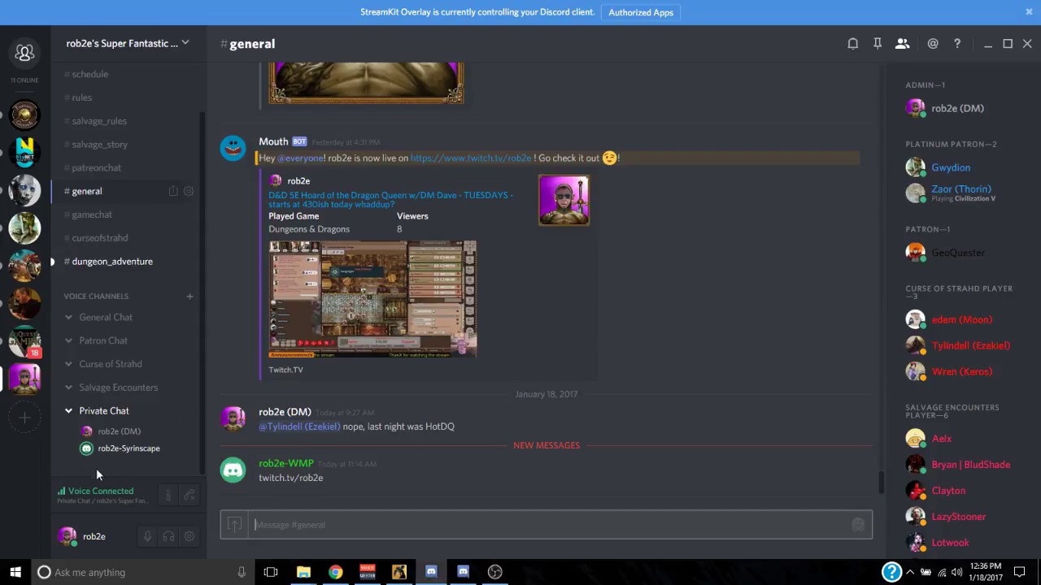
Step: Raise the Voicemeeter mixer and toggle A1 on the Music/PC strip, leaving it sent to speakers
click(366, 574)
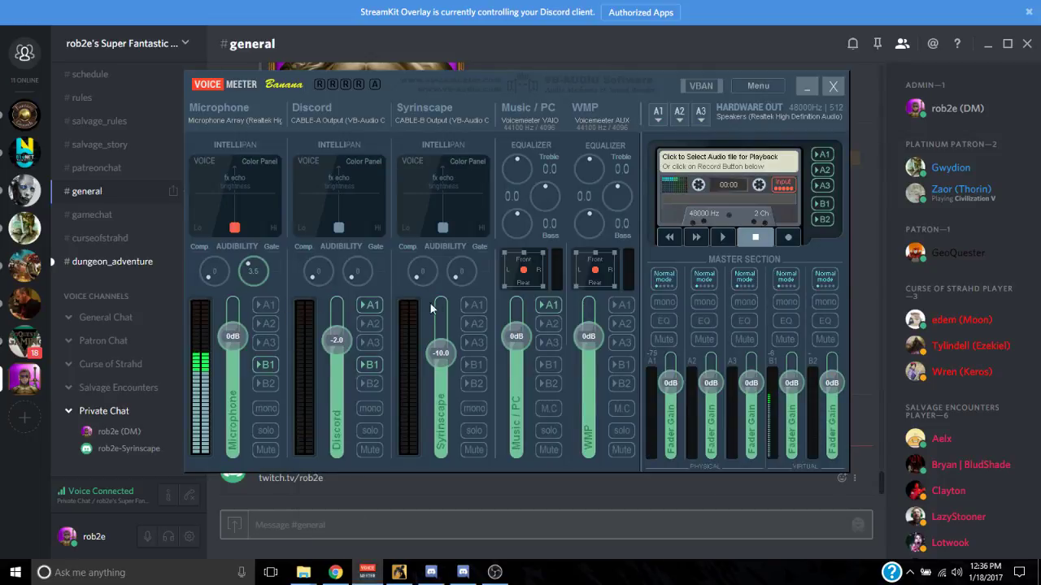
click(542, 305)
click(550, 307)
click(551, 306)
click(550, 306)
click(550, 305)
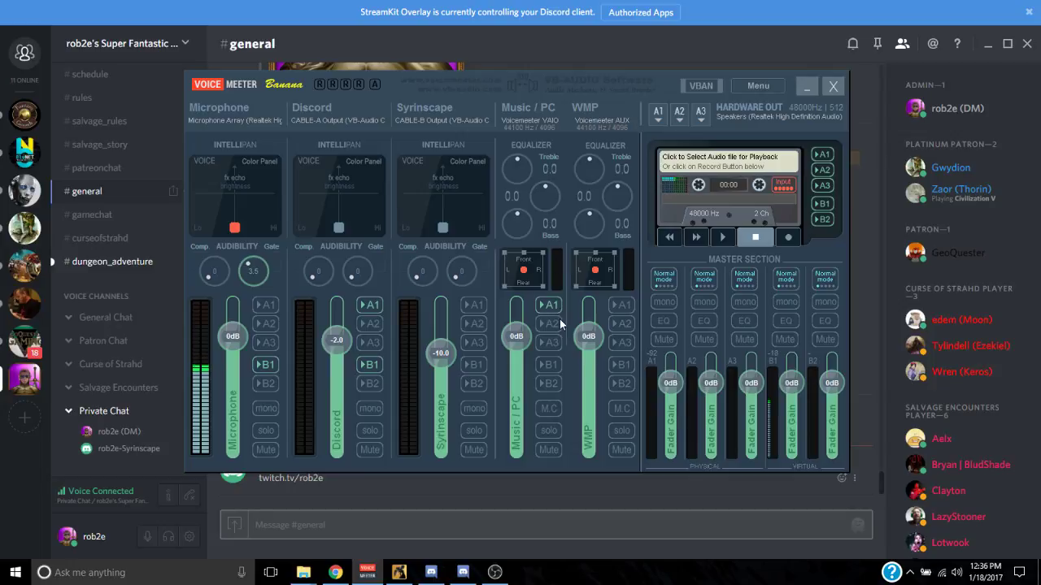